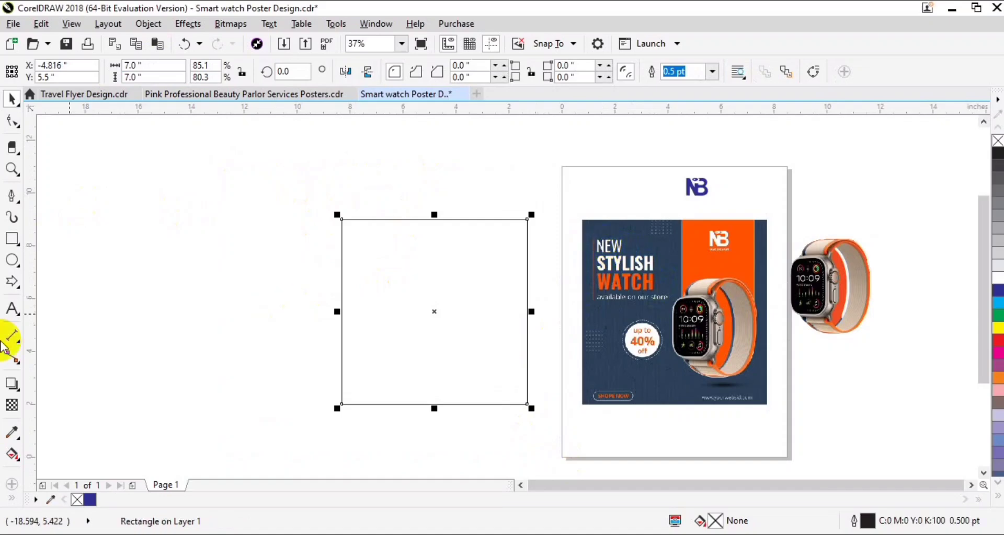
- Fill the empty 7-inch square with the dark blue (#293F56) sampled from the reference poster's background
{"action": "left_click", "coordinate": [12, 433]}
{"action": "left_click", "coordinate": [678, 378]}
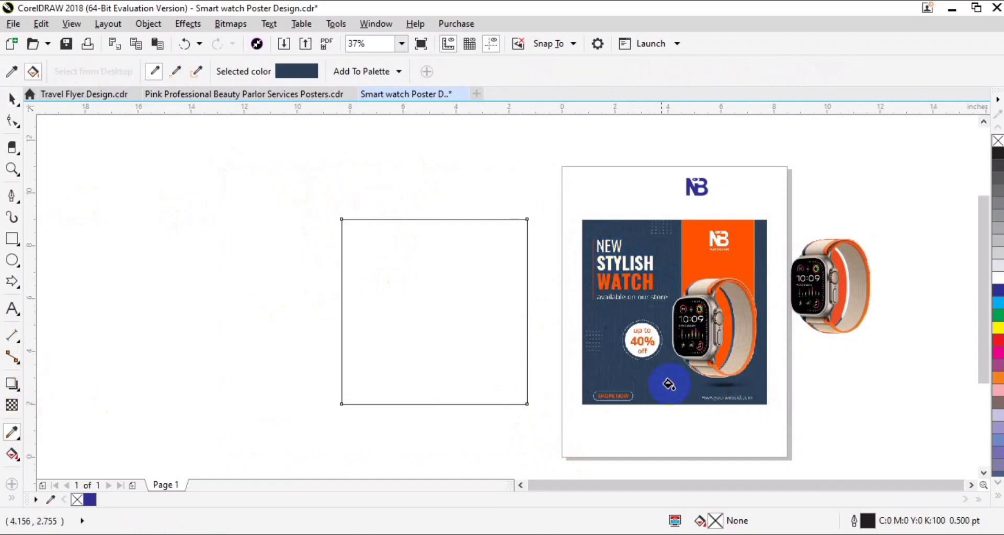
{"action": "left_click", "coordinate": [439, 343]}
- Draw a rectangle about 2.57 by 4.46 inches extending past the dark square's upper edge, with corners rounded to about 0.41 inch
{"action": "key", "text": "z"}
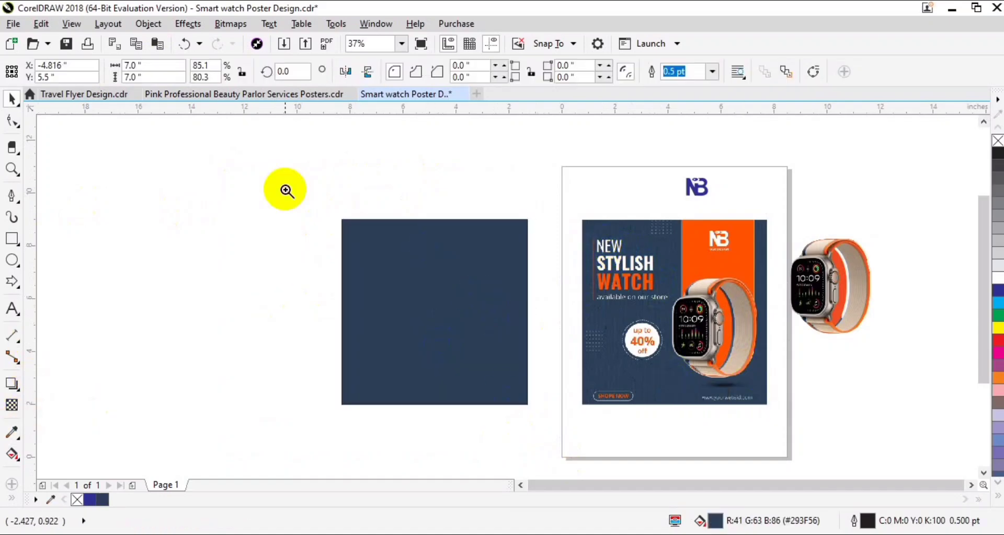
{"action": "left_click_drag", "start_coordinate": [282, 187], "coordinate": [714, 405]}
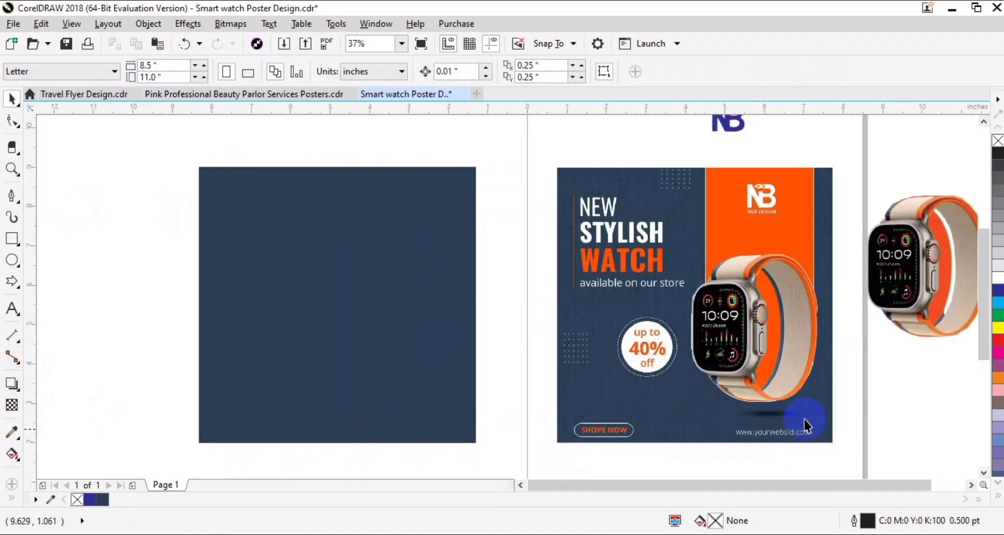
{"action": "left_click", "coordinate": [12, 239]}
{"action": "left_click_drag", "start_coordinate": [358, 163], "coordinate": [460, 317]}
{"action": "key", "text": "space"}
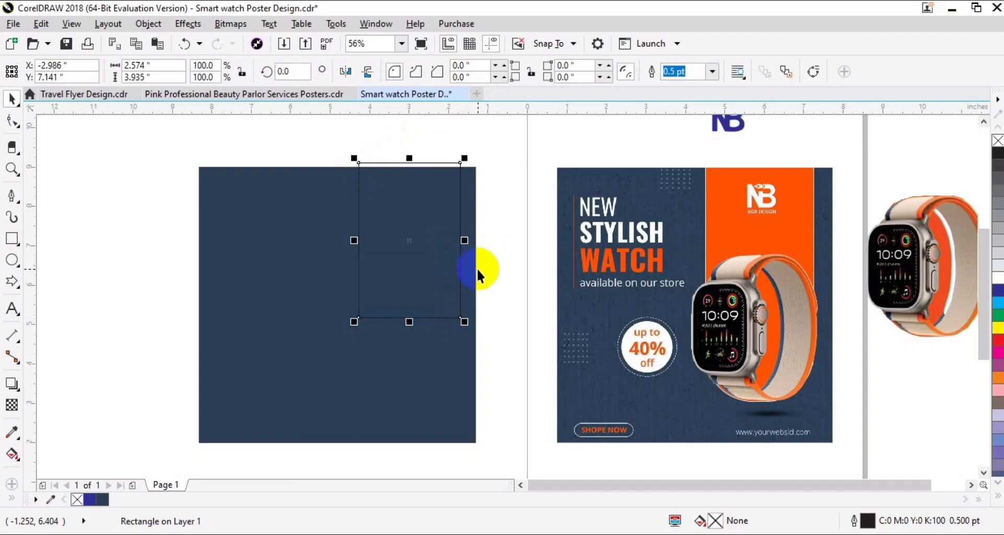
{"action": "key", "text": "F10"}
{"action": "left_click_drag", "start_coordinate": [461, 317], "coordinate": [444, 316]}
{"action": "key", "text": "space"}
{"action": "left_click_drag", "start_coordinate": [410, 162], "coordinate": [411, 135]}
- Fill the rounded rectangle with the orange (#FF5301) sampled from the reference poster's panel
{"action": "left_click", "coordinate": [12, 432]}
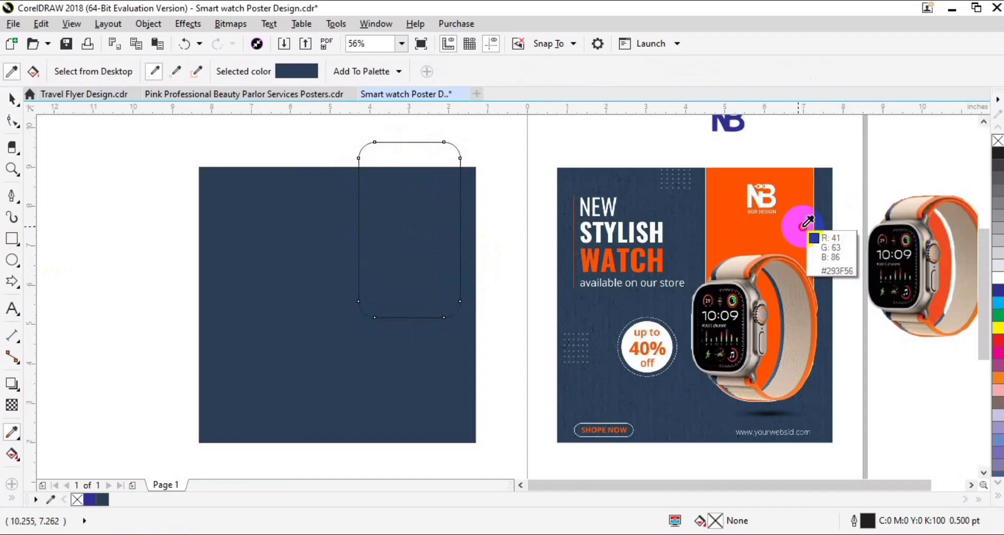
{"action": "left_click", "coordinate": [805, 224]}
{"action": "left_click", "coordinate": [406, 226]}
{"action": "key", "text": "space"}
- PowerClip the orange rounded rectangle inside the dark blue square
{"action": "right_click", "coordinate": [412, 195]}
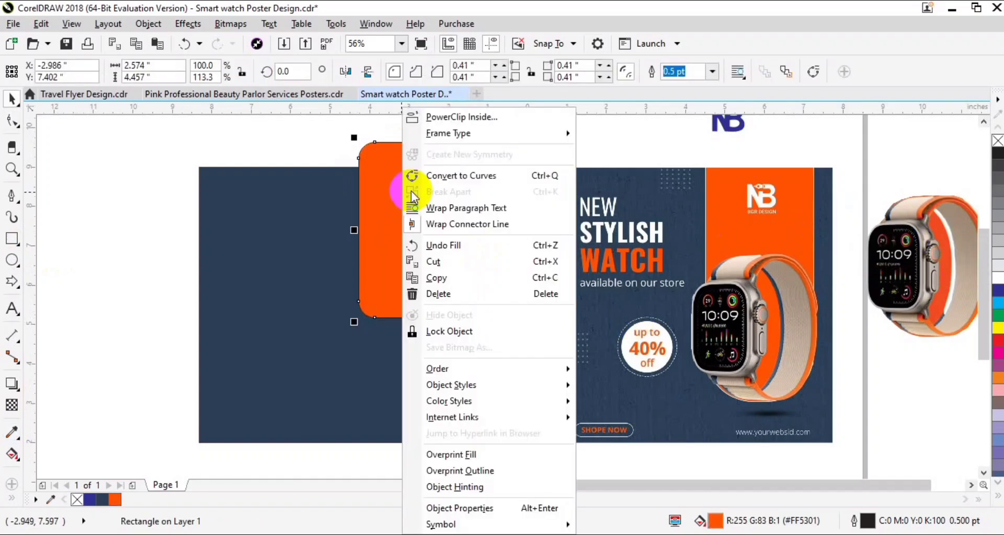
{"action": "left_click", "coordinate": [448, 117]}
{"action": "left_click", "coordinate": [425, 240]}
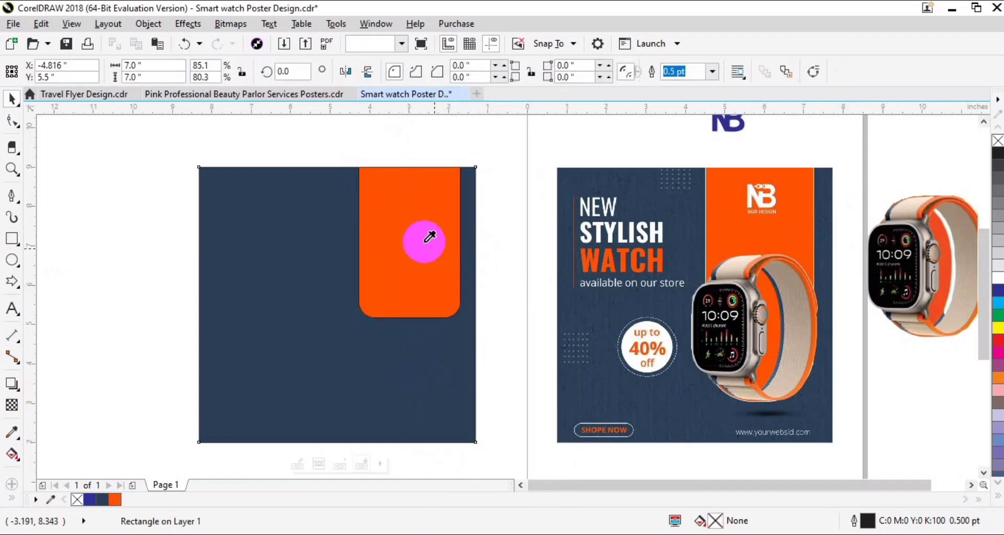
{"action": "key", "text": "space"}
{"action": "left_click", "coordinate": [505, 244]}
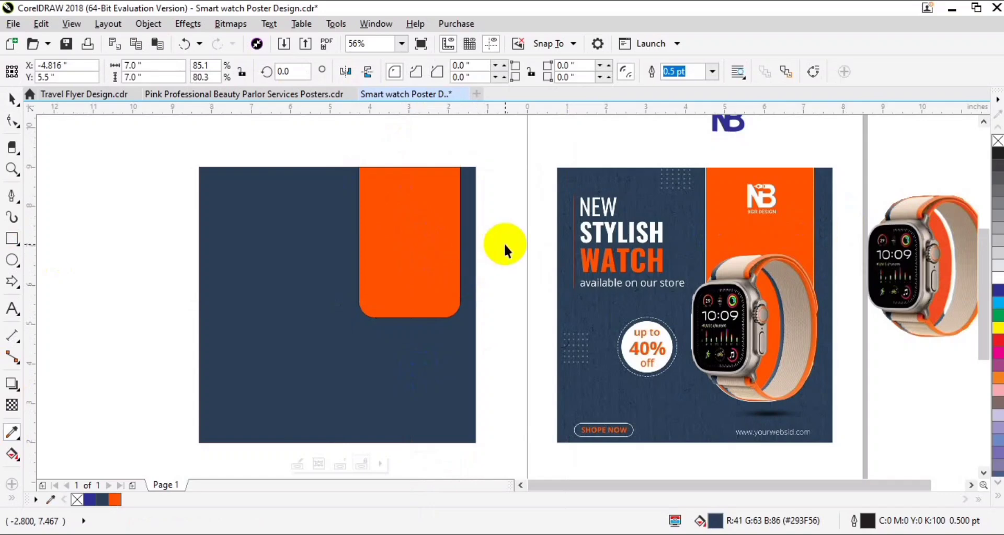
- Stretch the clipped orange panel slightly downward and remove its outline
{"action": "left_click", "coordinate": [418, 246], "text": "ctrl"}
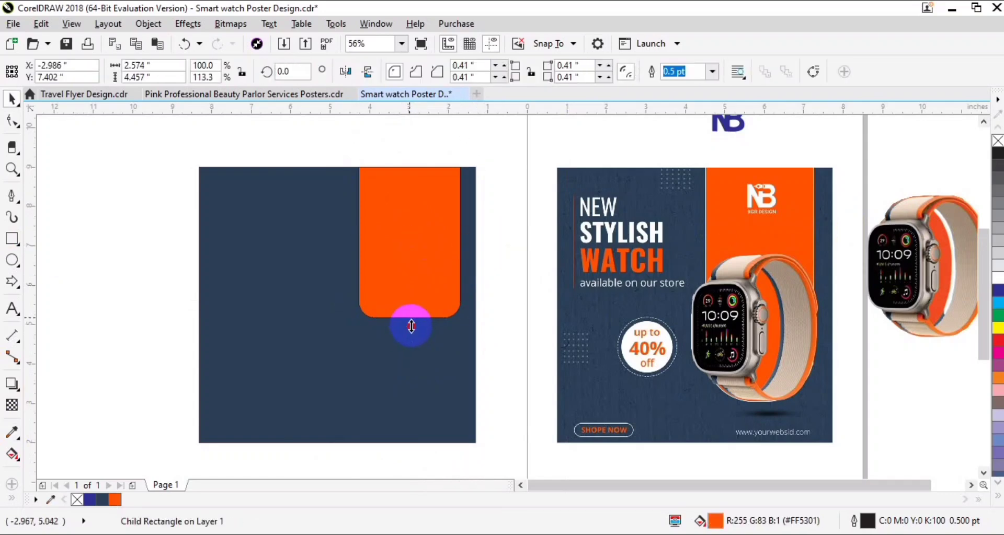
{"action": "left_click_drag", "start_coordinate": [411, 326], "coordinate": [413, 339]}
{"action": "right_click", "coordinate": [997, 140]}
- Place a copy of the watch picture over the orange panel's lower part, centred at about X -3.09, Y 5.37 inches
{"action": "left_click_drag", "start_coordinate": [899, 280], "coordinate": [385, 296]}
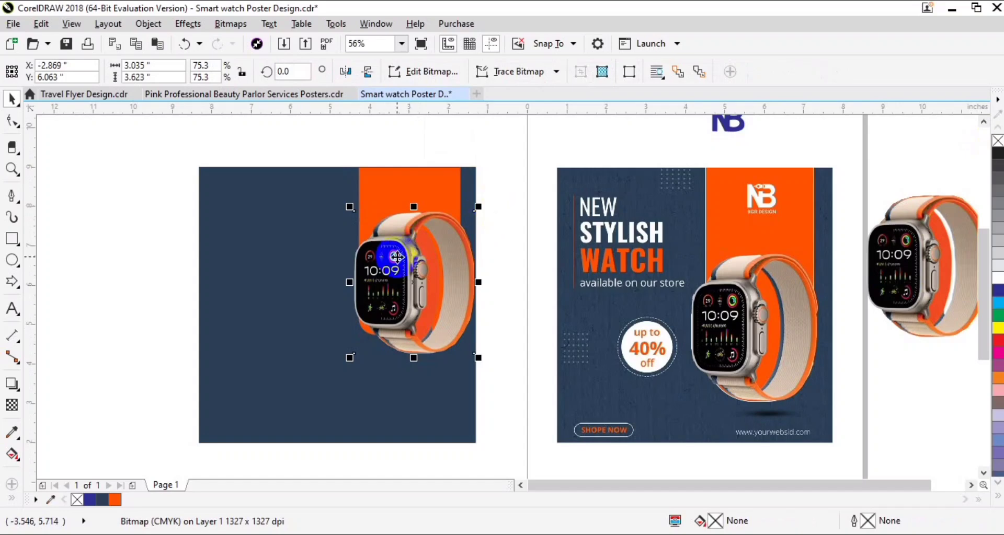
{"action": "left_click_drag", "start_coordinate": [402, 255], "coordinate": [403, 283]}
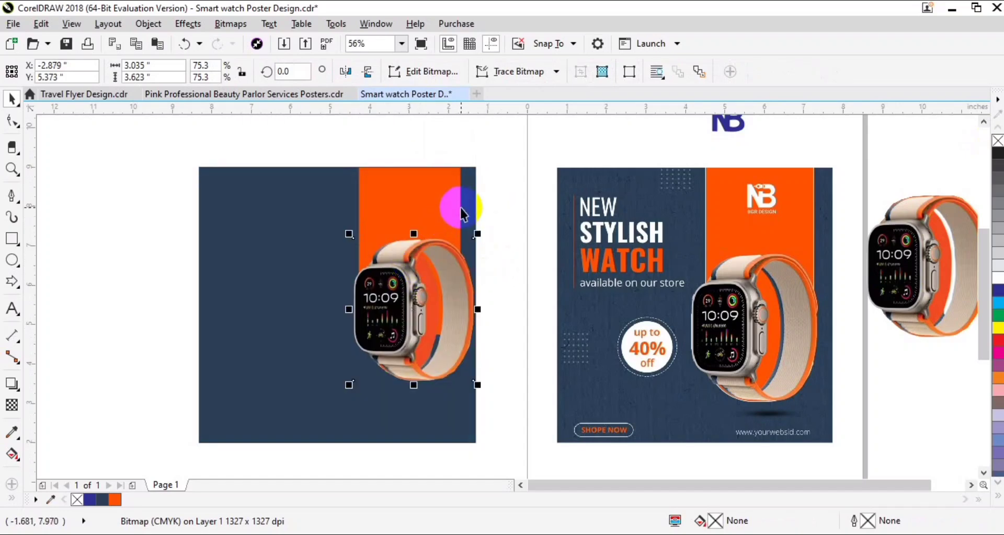
{"action": "key", "text": "Left"}
{"action": "key", "text": "Left"}
{"action": "key", "text": "Left"}
{"action": "key", "text": "Left"}
{"action": "key", "text": "Left"}
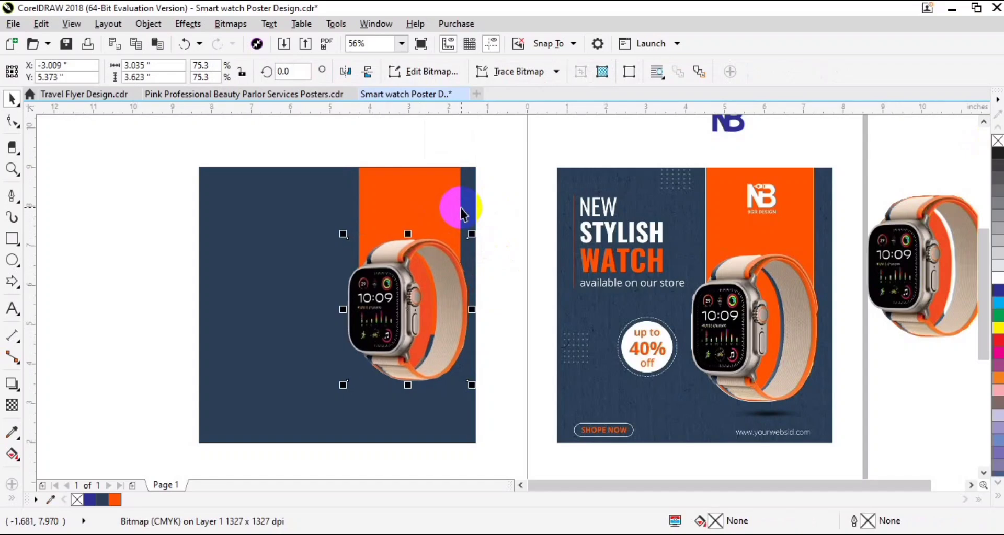
{"action": "key", "text": "Left"}
{"action": "key", "text": "Left"}
{"action": "key", "text": "Left"}
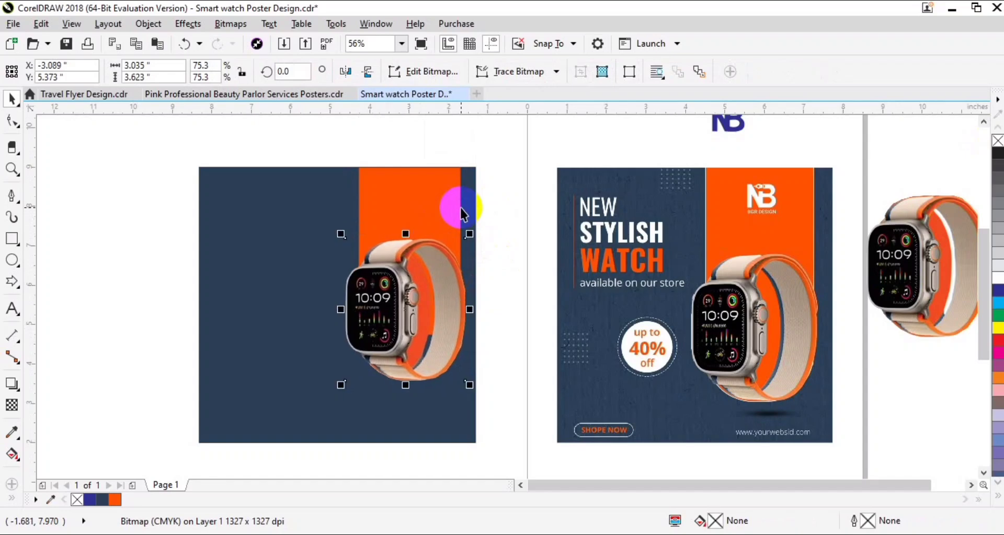
{"action": "left_click", "coordinate": [498, 182]}
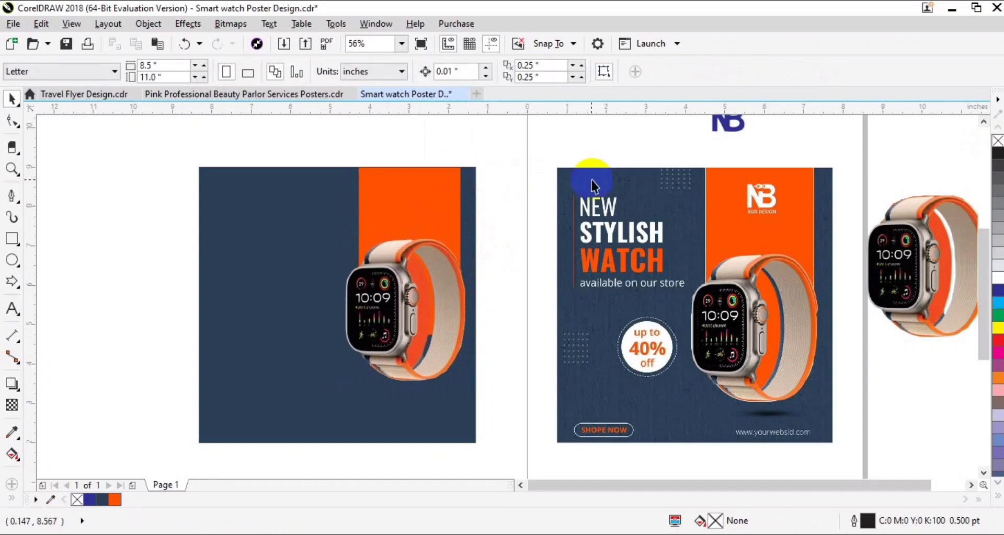
- Place a copy of the NB logo near the orange panel's upper edge, at about X -2.88, Y 8.38 inches
{"action": "left_click_drag", "start_coordinate": [720, 123], "coordinate": [406, 197]}
{"action": "left_click", "coordinate": [455, 230]}
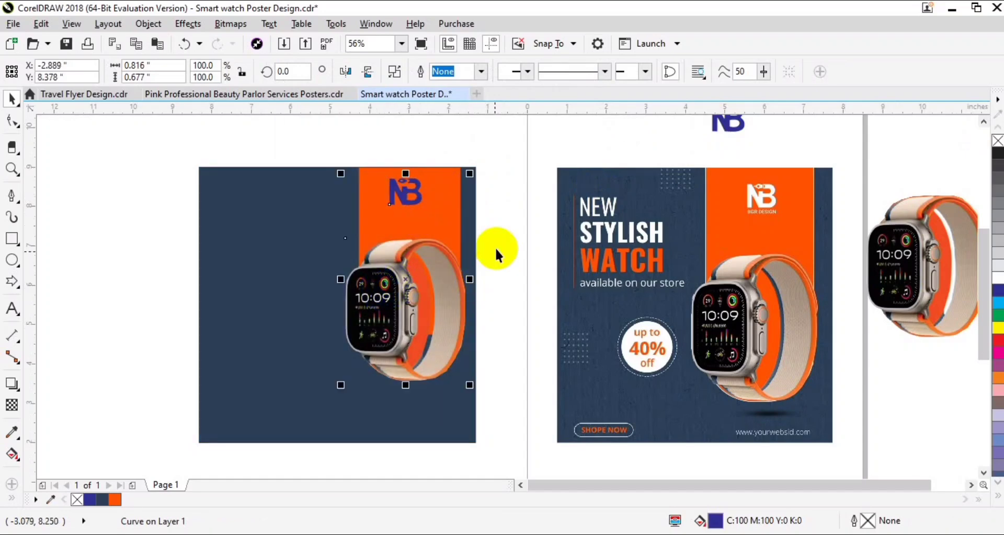
{"action": "left_click", "coordinate": [404, 188]}
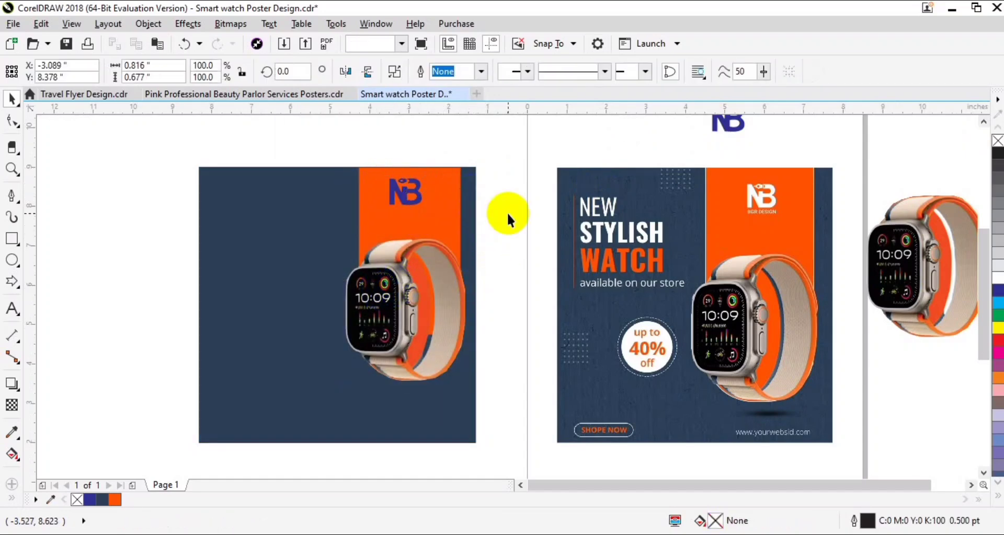
{"action": "key", "text": "Right"}
{"action": "key", "text": "Right"}
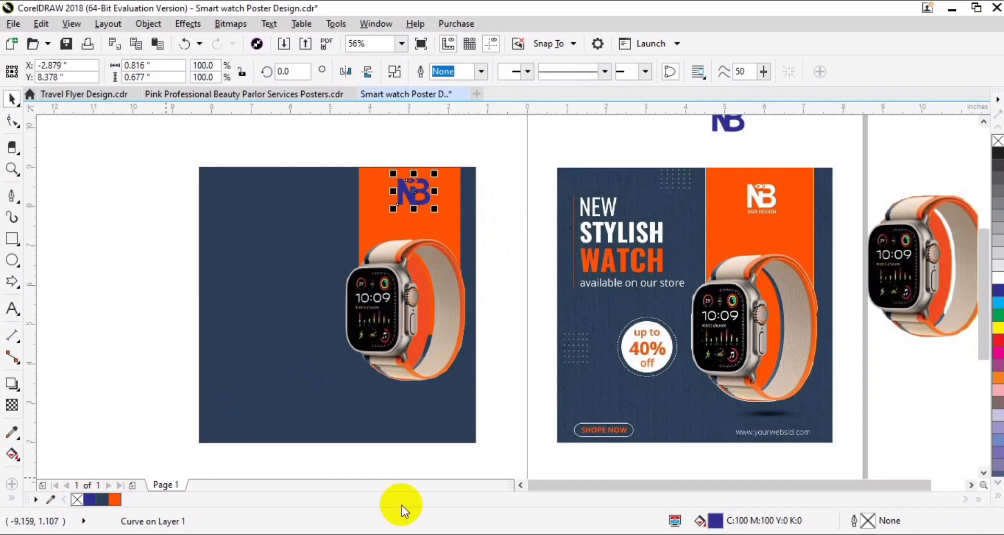
- Recolour the copied NB logo on the orange panel white
{"action": "left_click", "coordinate": [997, 278]}
{"action": "right_click", "coordinate": [998, 277]}
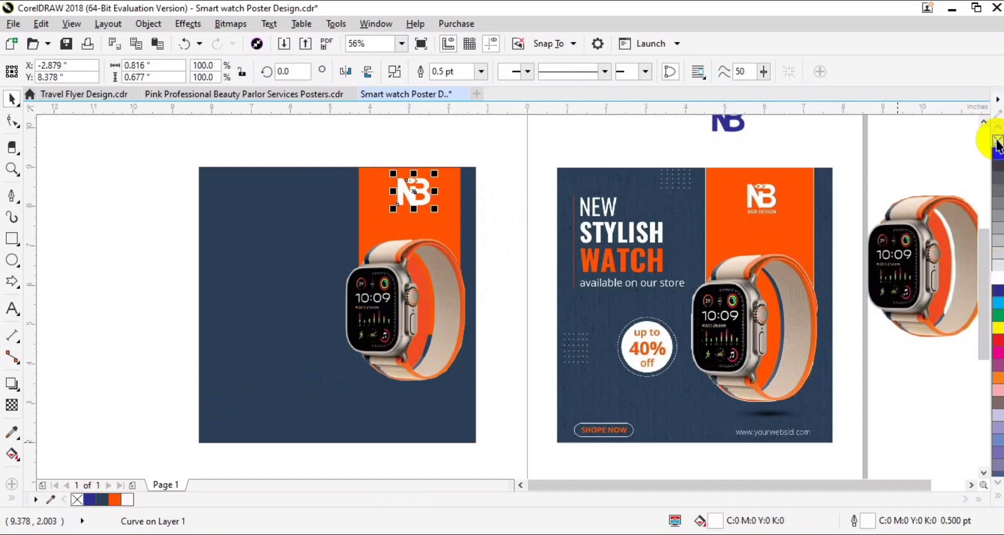
{"action": "left_click", "coordinate": [512, 172]}
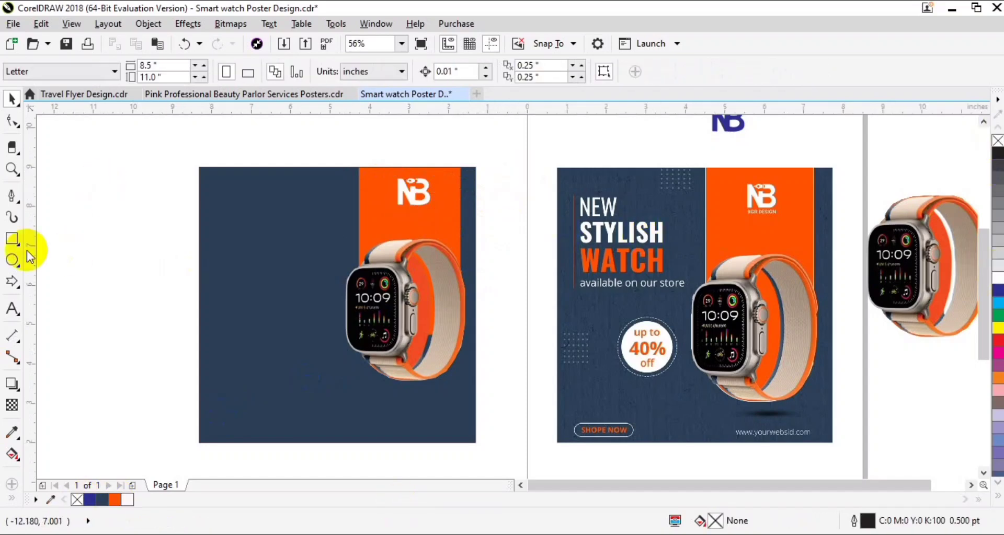
- Add artistic text beside the dark square with the lines NEW, STYLISH, WATCH, available on our store, up to, 40%, oFF, SHOPE NOW
{"action": "left_click", "coordinate": [12, 310]}
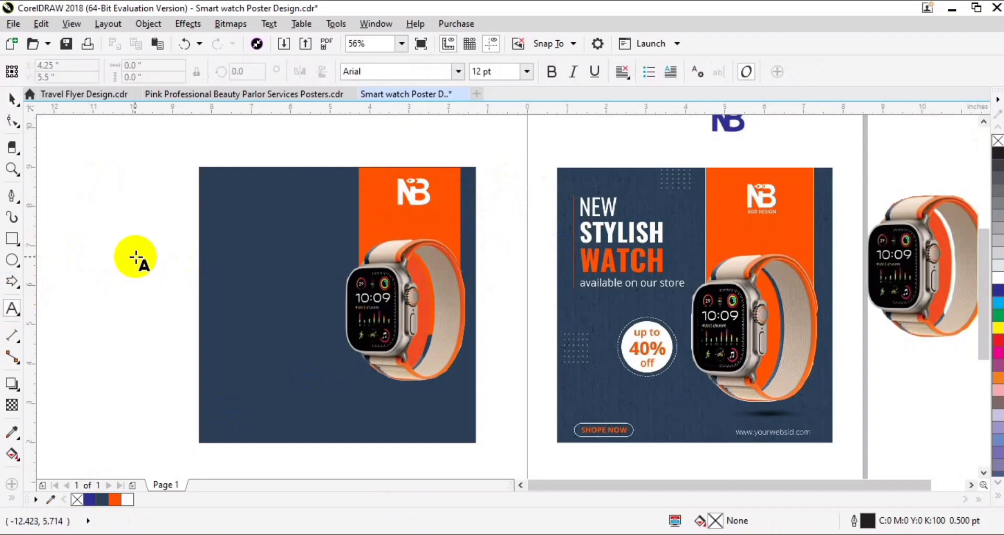
{"action": "left_click", "coordinate": [134, 252]}
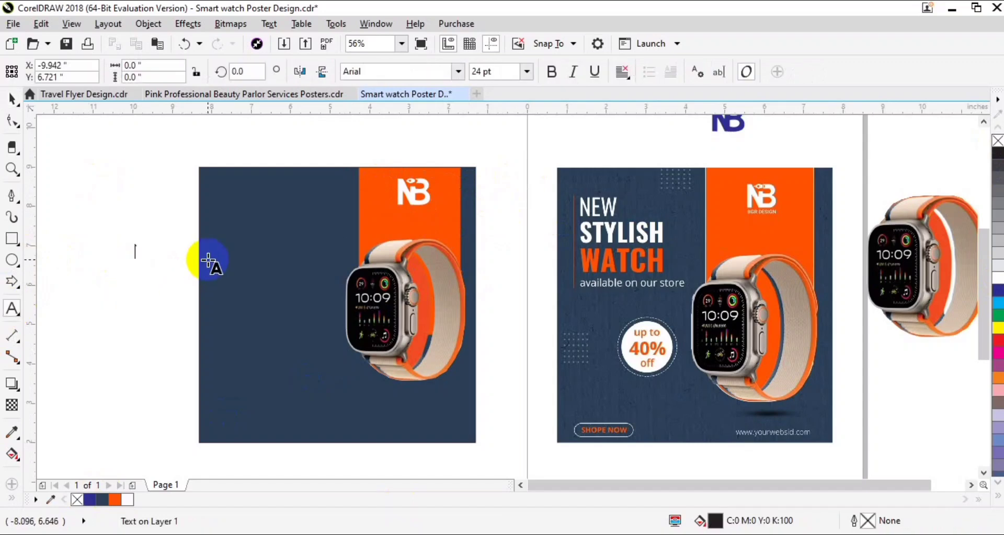
{"action": "type", "text": "NEW"}
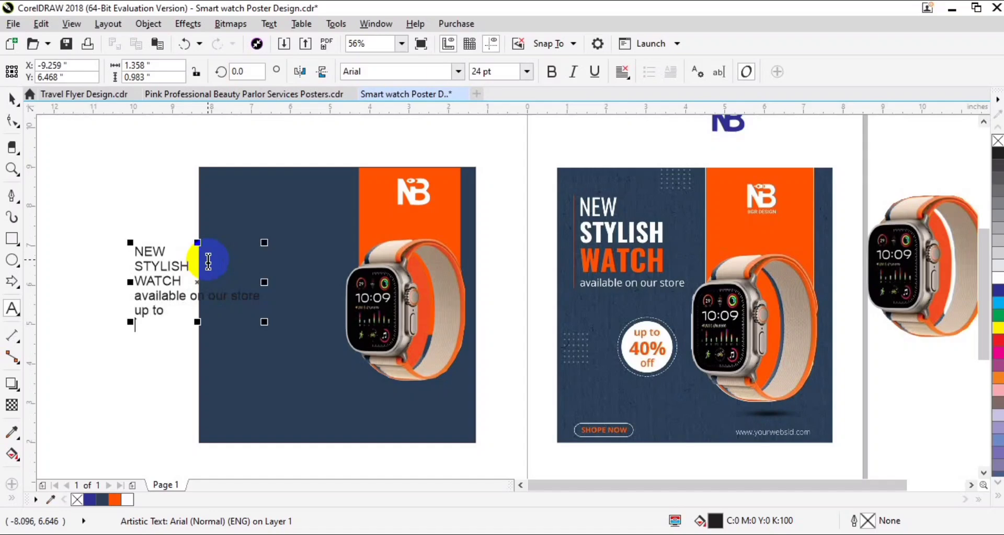
{"action": "type", "text": "40"}
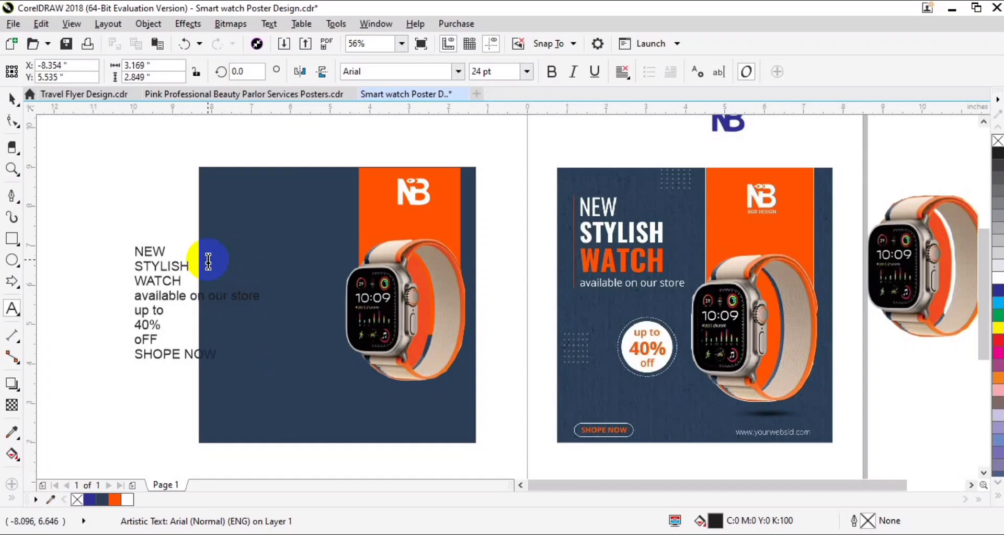
- Move the text block away from the dark square onto the empty area beside it
{"action": "key", "text": "ctrl+space"}
{"action": "left_click_drag", "start_coordinate": [206, 184], "coordinate": [378, 177]}
{"action": "left_click_drag", "start_coordinate": [333, 245], "coordinate": [217, 223]}
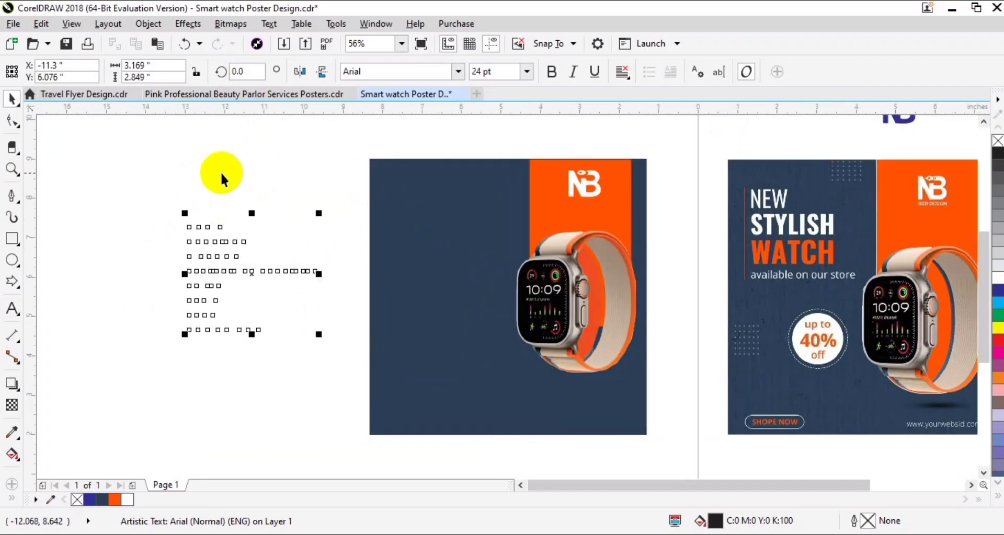
- Make the text block bold and break it apart into separate lines
{"action": "key", "text": "shift+F9"}
{"action": "key", "text": "shift+F9"}
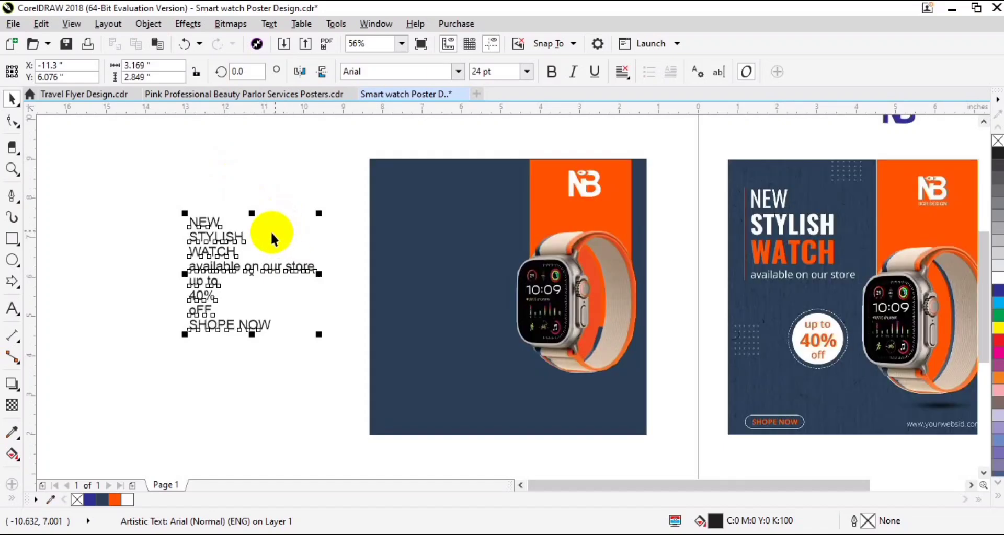
{"action": "left_click", "coordinate": [550, 71]}
{"action": "key", "text": "ctrl+k"}
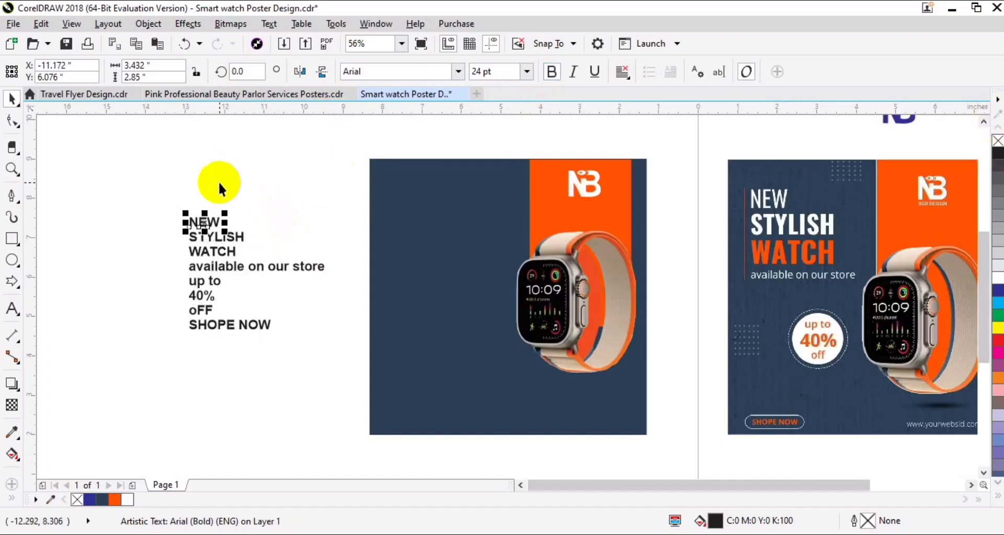
- Draw a vertical line about 2.03 inches long near the dark square's left edge and colour it orange (#FF5301)
{"action": "left_click", "coordinate": [13, 200]}
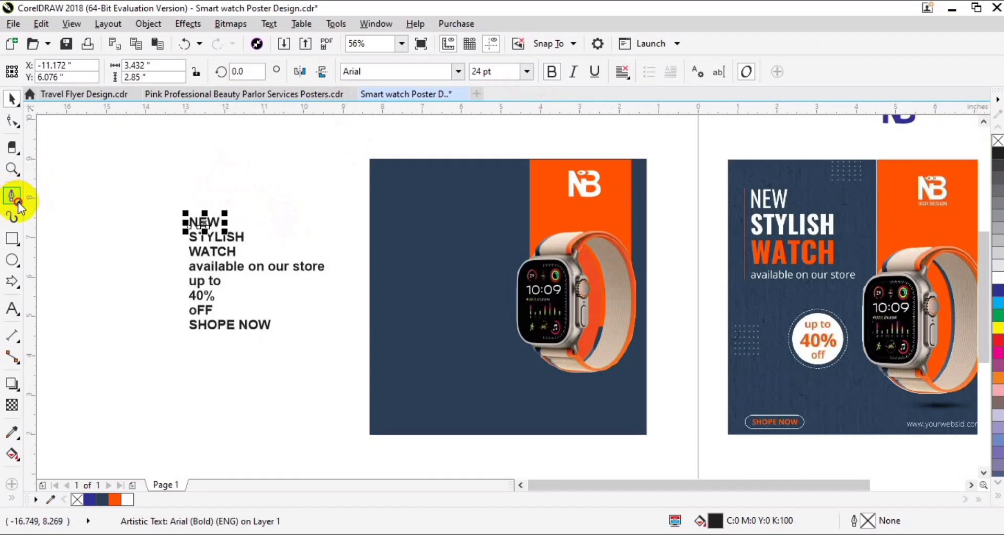
{"action": "left_click", "coordinate": [52, 195]}
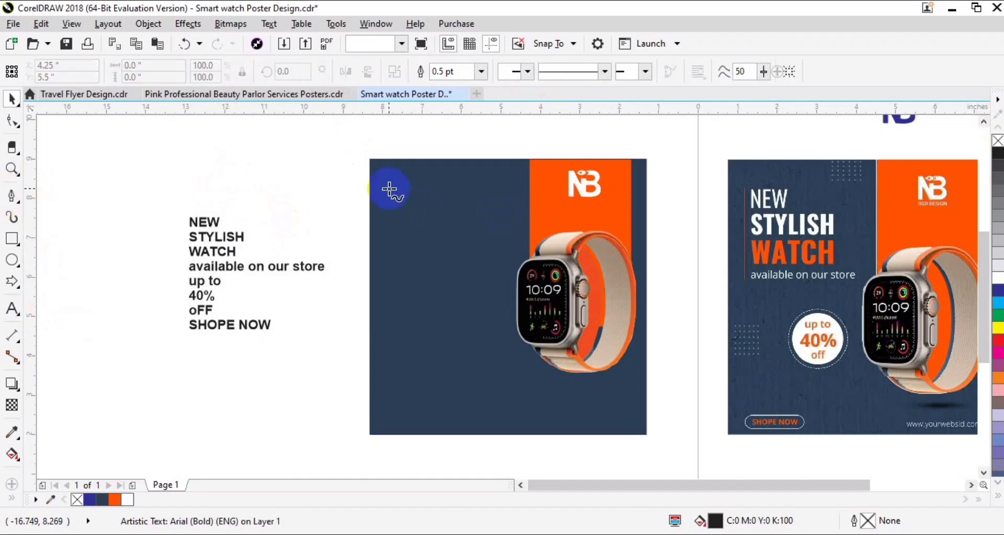
{"action": "left_click", "coordinate": [380, 176]}
{"action": "left_click", "coordinate": [380, 265]}
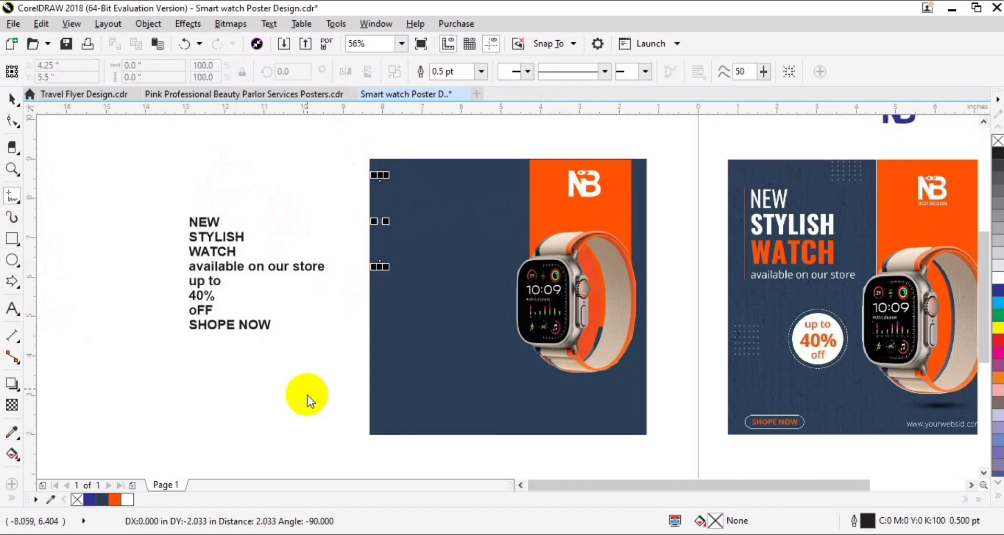
{"action": "key", "text": "space"}
{"action": "left_click", "coordinate": [115, 500]}
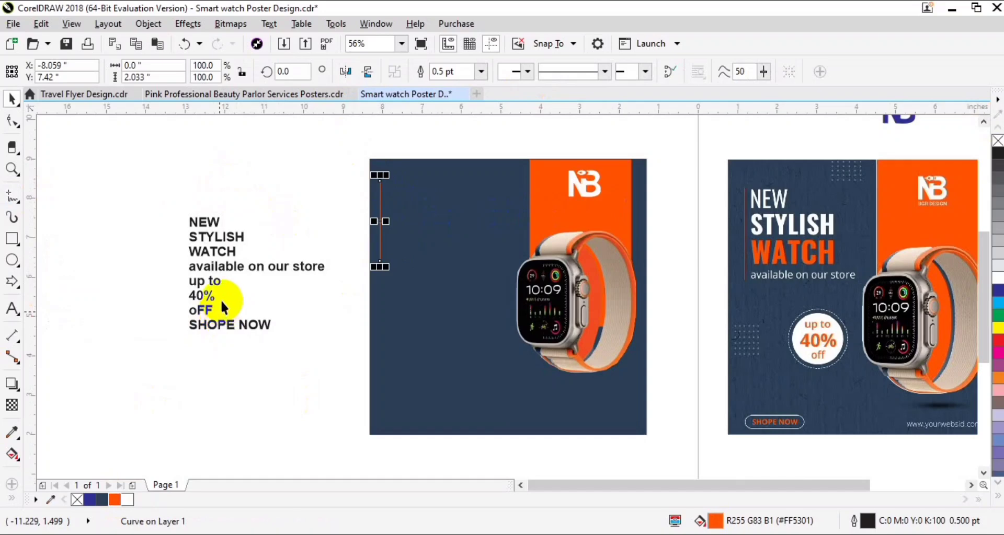
{"action": "left_click", "coordinate": [283, 218]}
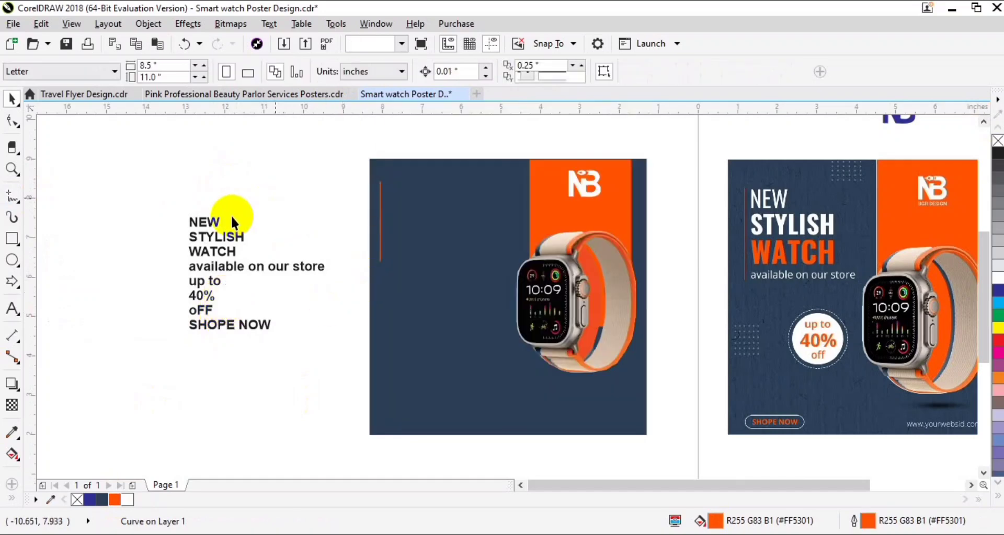
- Move the NEW, STYLISH and WATCH lines onto the dark square beside the orange line and colour them white
{"action": "left_click", "coordinate": [215, 221]}
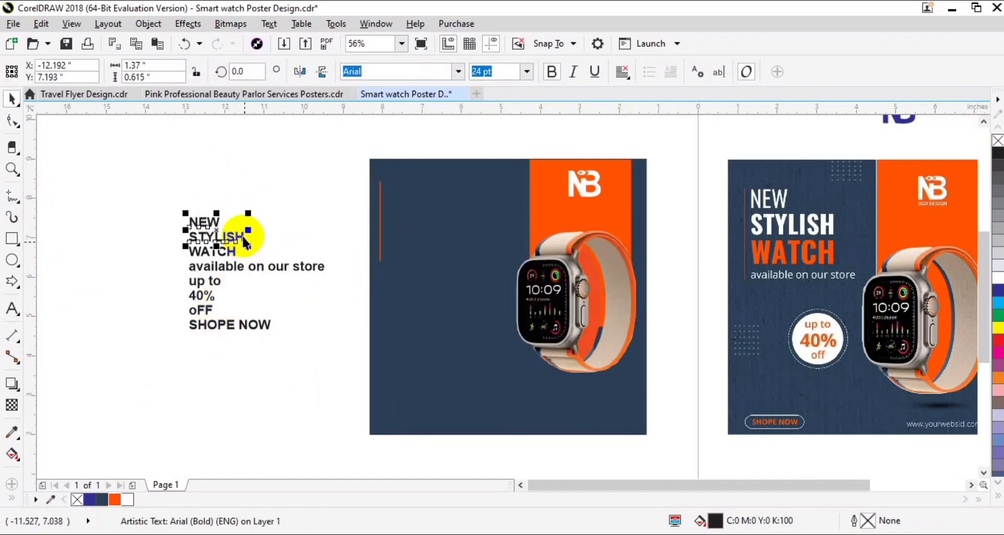
{"action": "left_click", "coordinate": [235, 238], "text": "shift"}
{"action": "left_click", "coordinate": [230, 252], "text": "shift"}
{"action": "left_click_drag", "start_coordinate": [230, 252], "coordinate": [442, 237]}
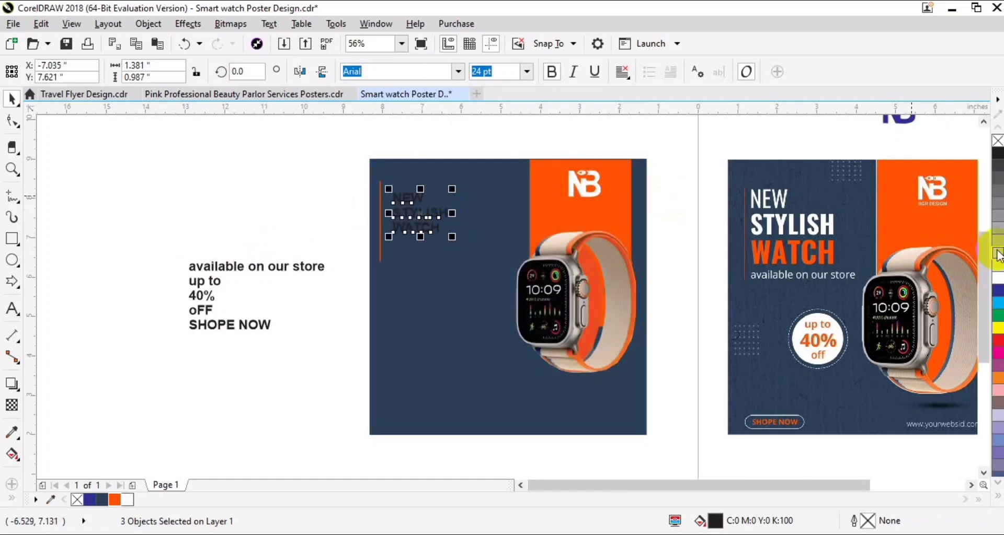
{"action": "right_click", "coordinate": [998, 140]}
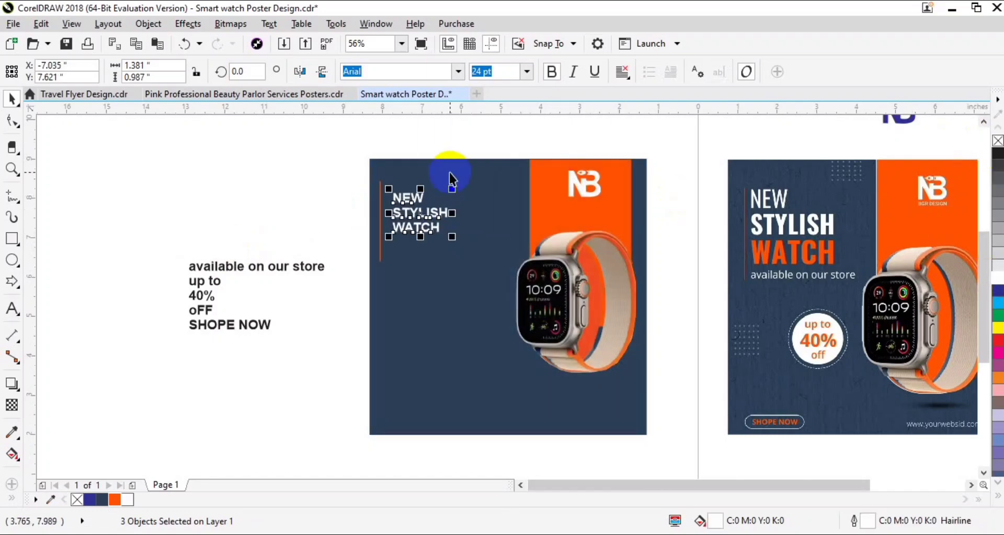
{"action": "key", "text": "F2"}
{"action": "left_click_drag", "start_coordinate": [340, 148], "coordinate": [592, 327]}
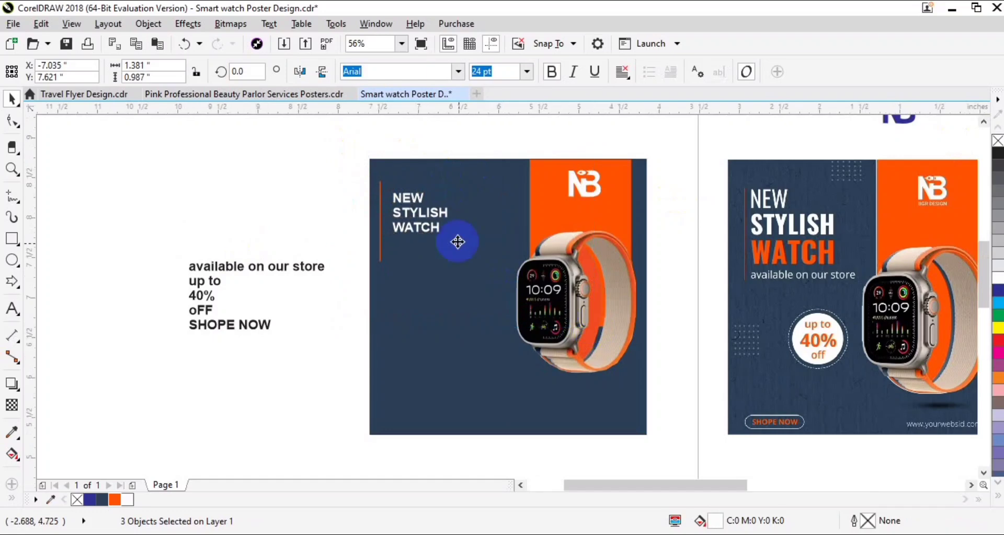
- Set the NEW, STYLISH and WATCH lines in Arial Black and narrow them to about 1.30 inches wide
{"action": "left_click_drag", "start_coordinate": [356, 120], "coordinate": [532, 347]}
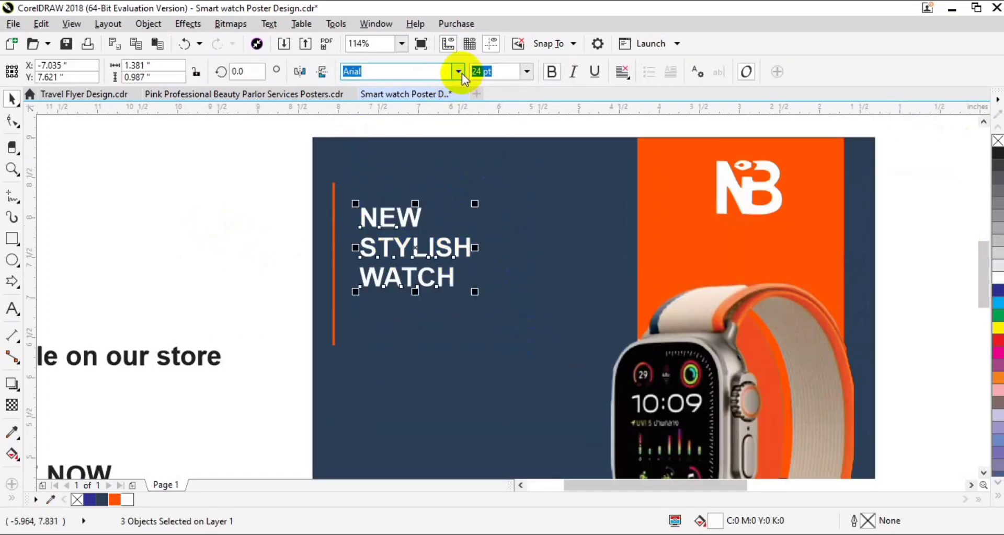
{"action": "left_click", "coordinate": [458, 72]}
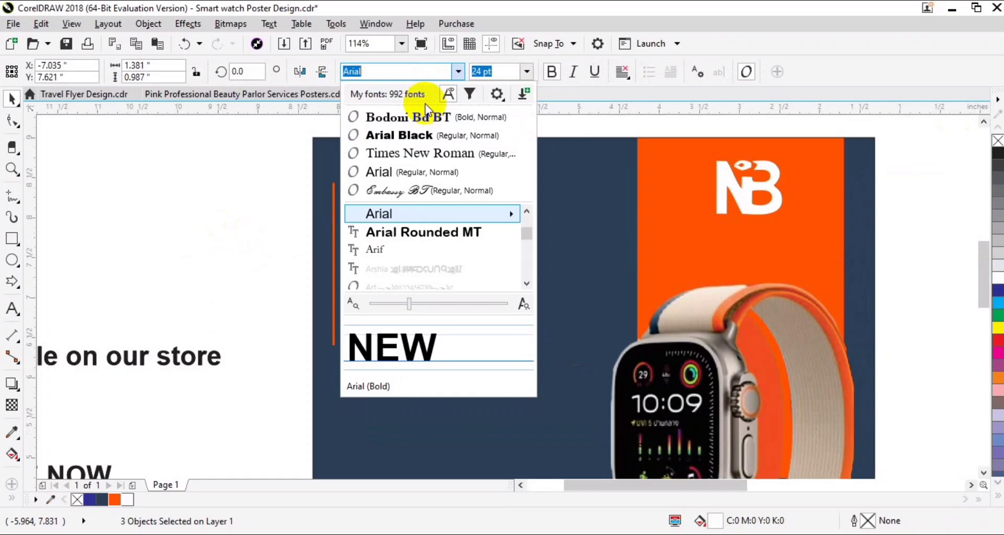
{"action": "left_click", "coordinate": [413, 135]}
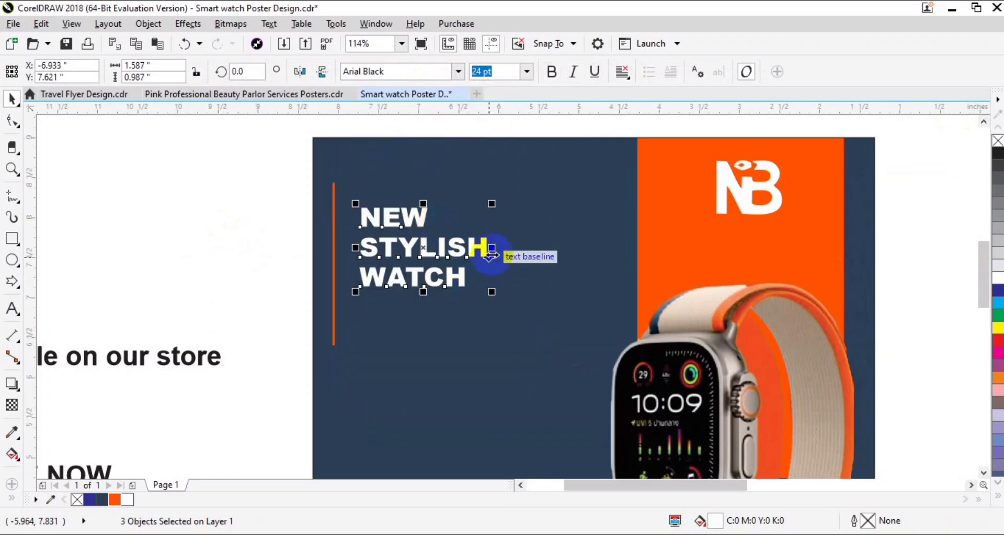
{"action": "left_click_drag", "start_coordinate": [491, 249], "coordinate": [468, 248]}
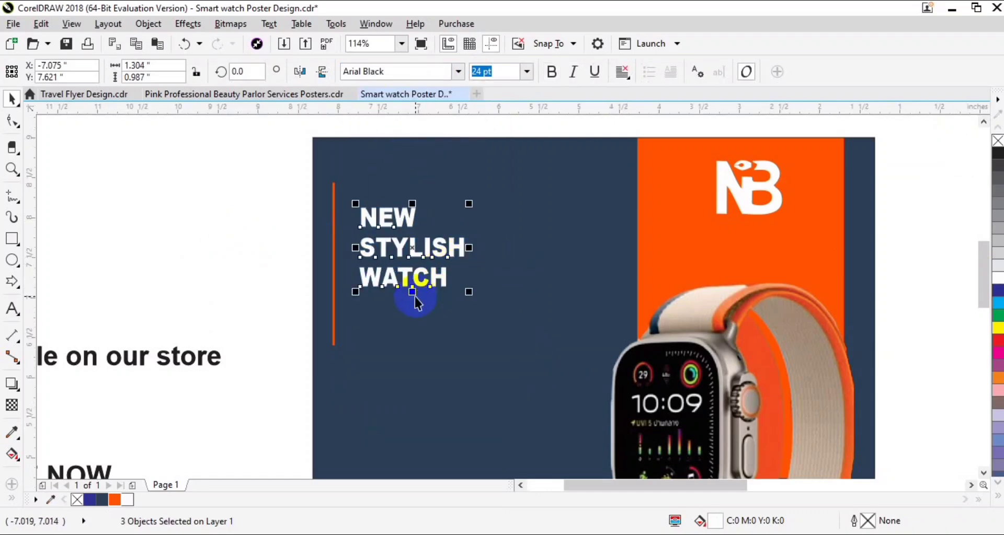
- Enlarge the three headline lines to about 2.15 by 1.63 inches and move them closer to the orange line
{"action": "left_click_drag", "start_coordinate": [469, 291], "coordinate": [536, 343]}
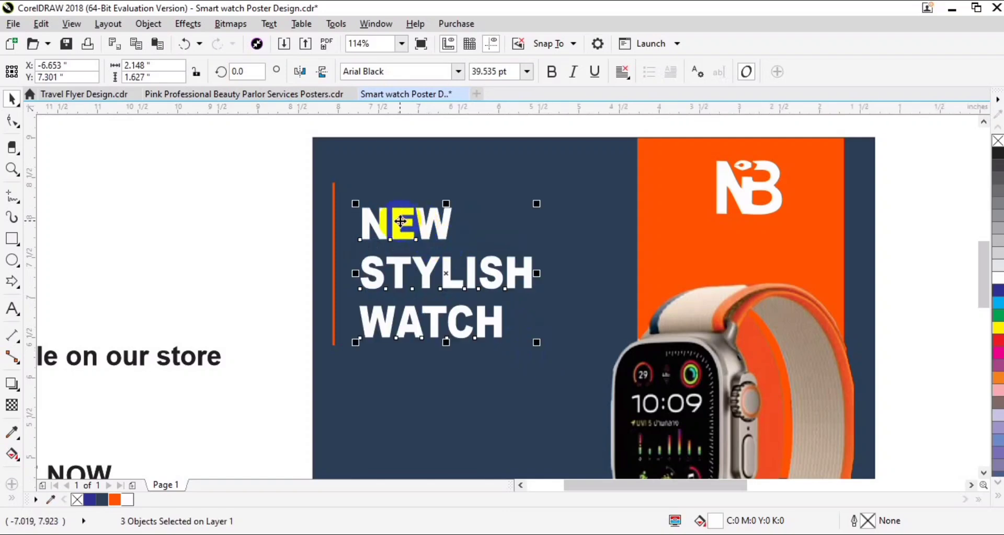
{"action": "left_click_drag", "start_coordinate": [397, 223], "coordinate": [268, 227]}
{"action": "left_click", "coordinate": [216, 234]}
{"action": "scroll", "coordinate": [268, 227], "scroll_direction": "down", "scroll_amount": 3}
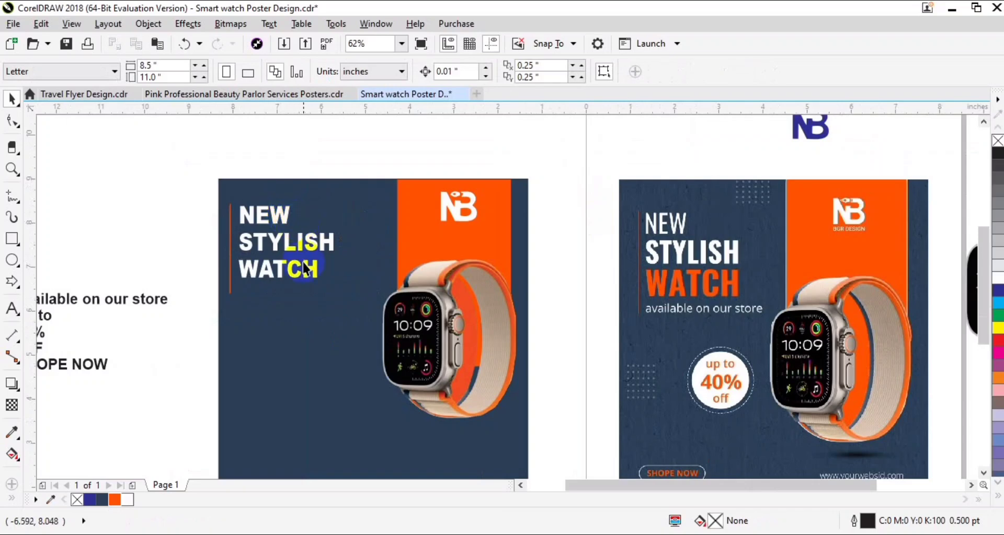
- Stretch the three headline lines to about 1.82 inches high and colour the WATCH line orange (#FF5301)
{"action": "left_click_drag", "start_coordinate": [358, 140], "coordinate": [237, 318]}
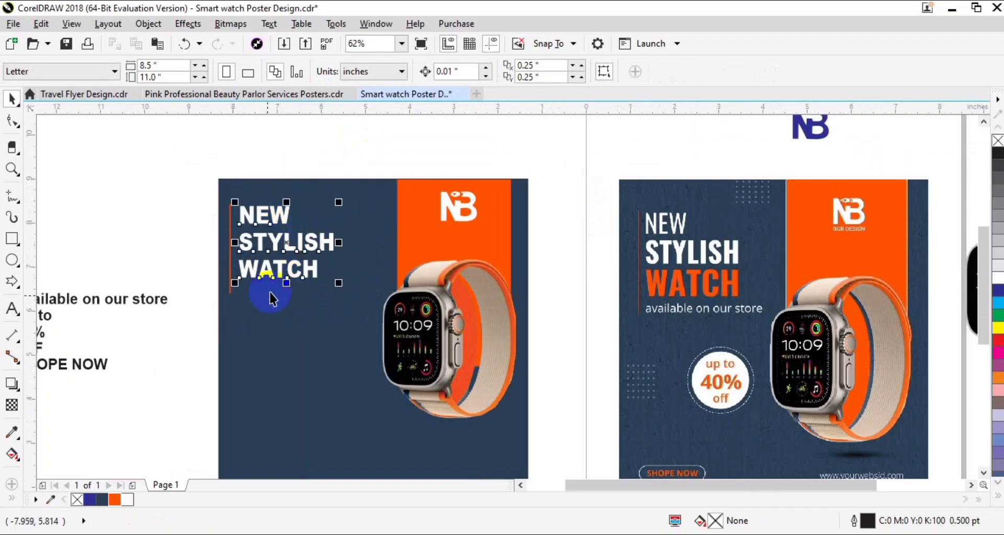
{"action": "left_click_drag", "start_coordinate": [285, 284], "coordinate": [289, 294]}
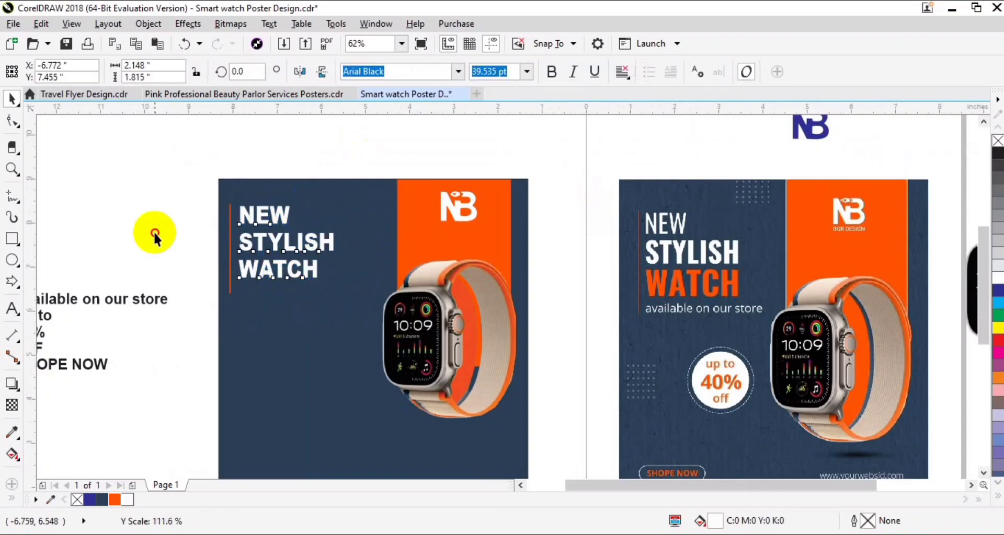
{"action": "left_click", "coordinate": [153, 231]}
{"action": "left_click", "coordinate": [313, 277]}
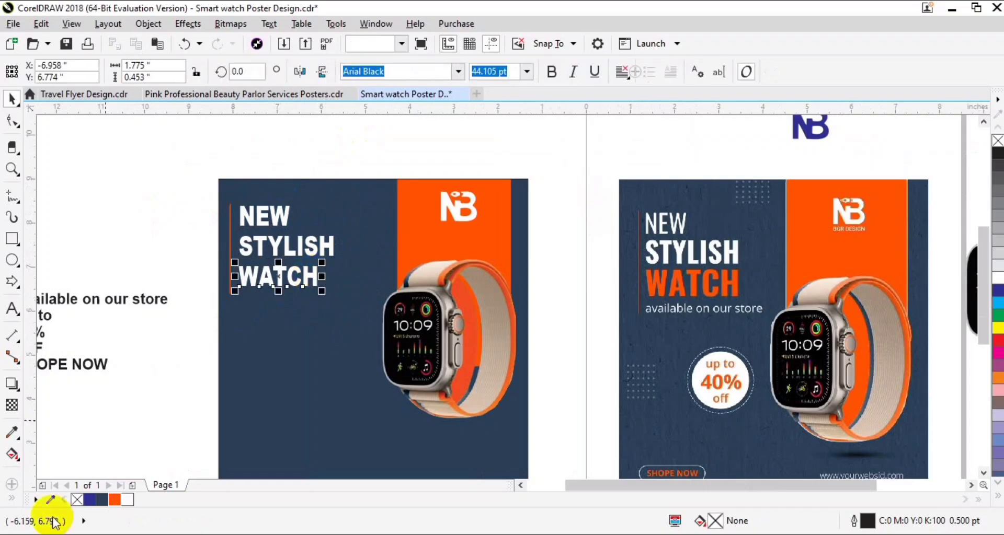
{"action": "left_click", "coordinate": [114, 500]}
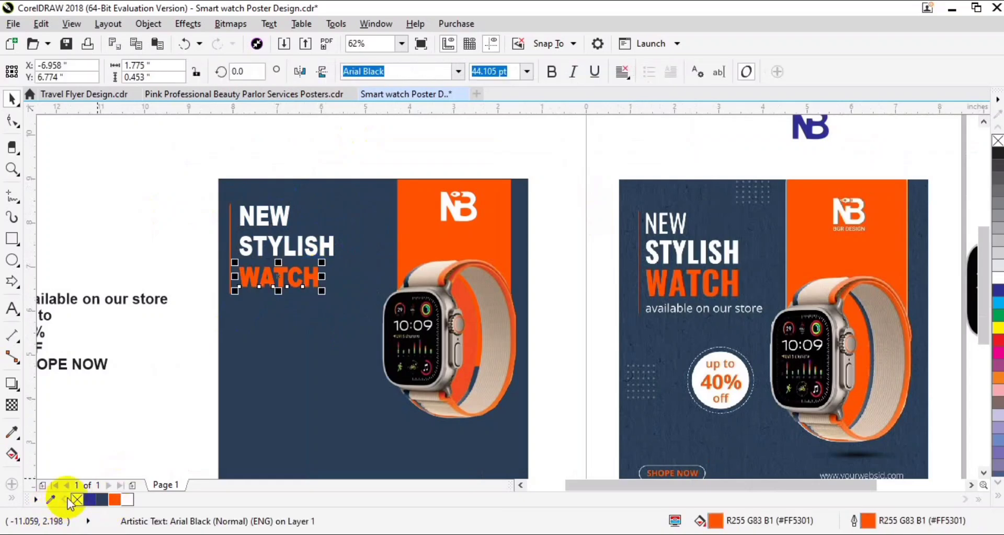
{"action": "left_click", "coordinate": [112, 397]}
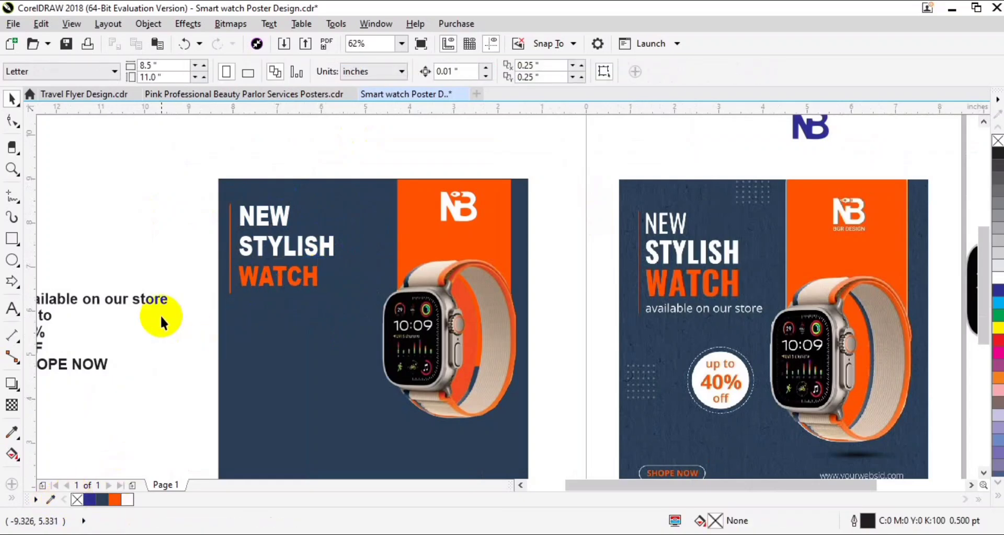
- Place a copy of "available on our store" under WATCH, scaled to about 16.7 pt, in white with no outline
{"action": "left_click_drag", "start_coordinate": [158, 300], "coordinate": [380, 303]}
{"action": "right_click", "coordinate": [380, 303]}
{"action": "key", "text": "F2"}
{"action": "left_click_drag", "start_coordinate": [531, 227], "coordinate": [202, 329]}
{"action": "left_click_drag", "start_coordinate": [590, 388], "coordinate": [423, 353]}
{"action": "left_click", "coordinate": [128, 501]}
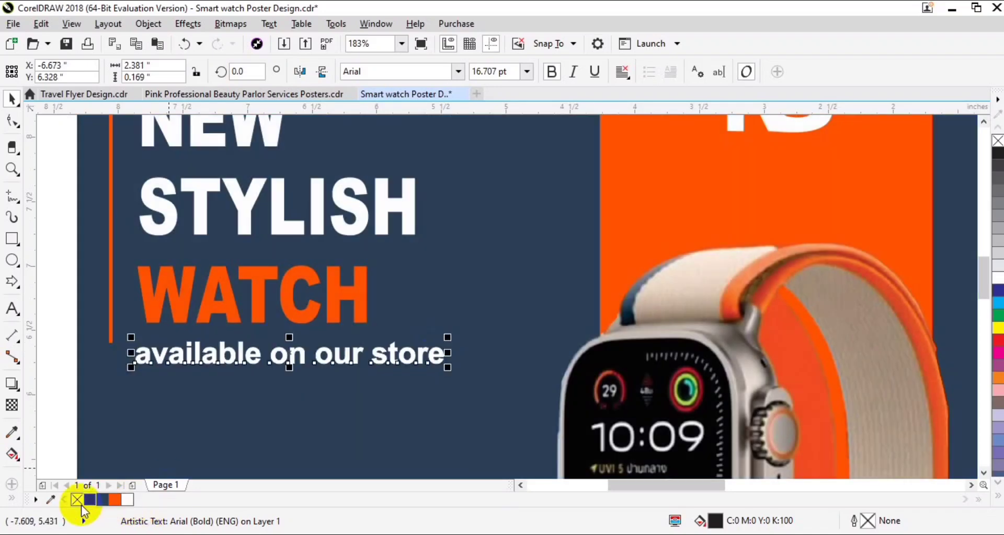
{"action": "right_click", "coordinate": [77, 500]}
- Lengthen the vertical orange line downward to about 2.17 inches so it spans the tagline
{"action": "left_click", "coordinate": [111, 332]}
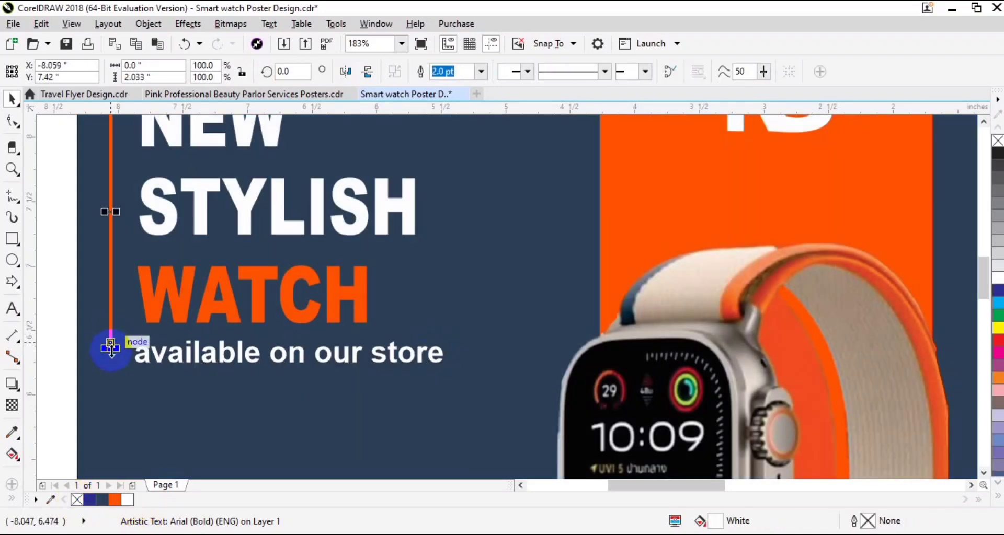
{"action": "left_click_drag", "start_coordinate": [111, 344], "coordinate": [112, 369]}
{"action": "scroll", "coordinate": [157, 345], "scroll_direction": "down", "scroll_amount": 5}
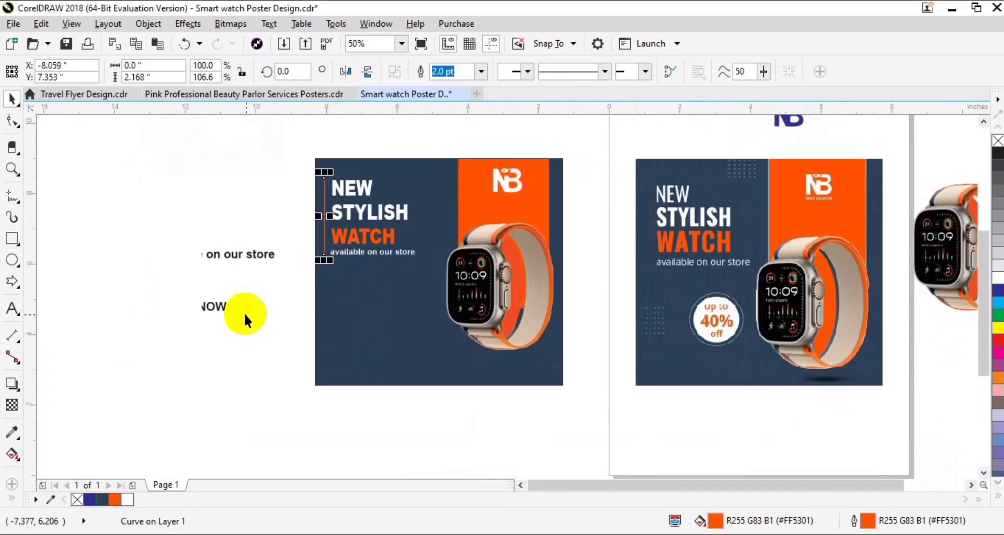
- Draw a circle about 1.83 inches in diameter below the spare text lines and give it a 2 pt outline
{"action": "left_click", "coordinate": [242, 308]}
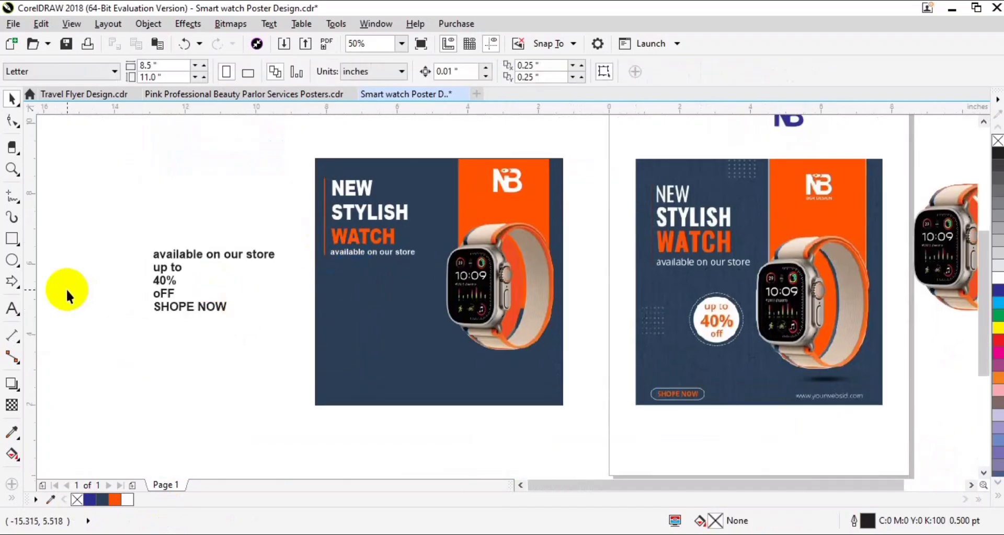
{"action": "left_click", "coordinate": [11, 259]}
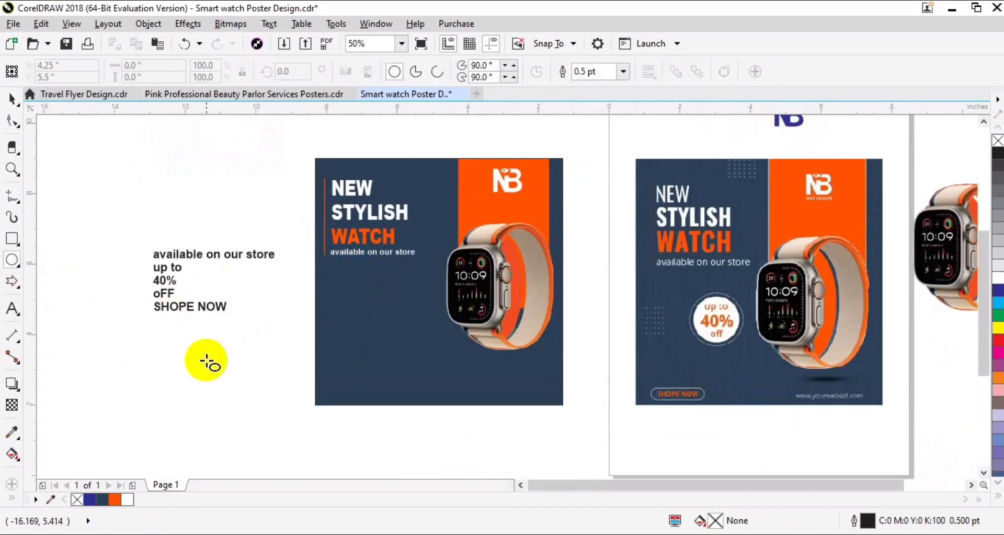
{"action": "left_click_drag", "start_coordinate": [203, 355], "coordinate": [275, 428]}
{"action": "key", "text": "space"}
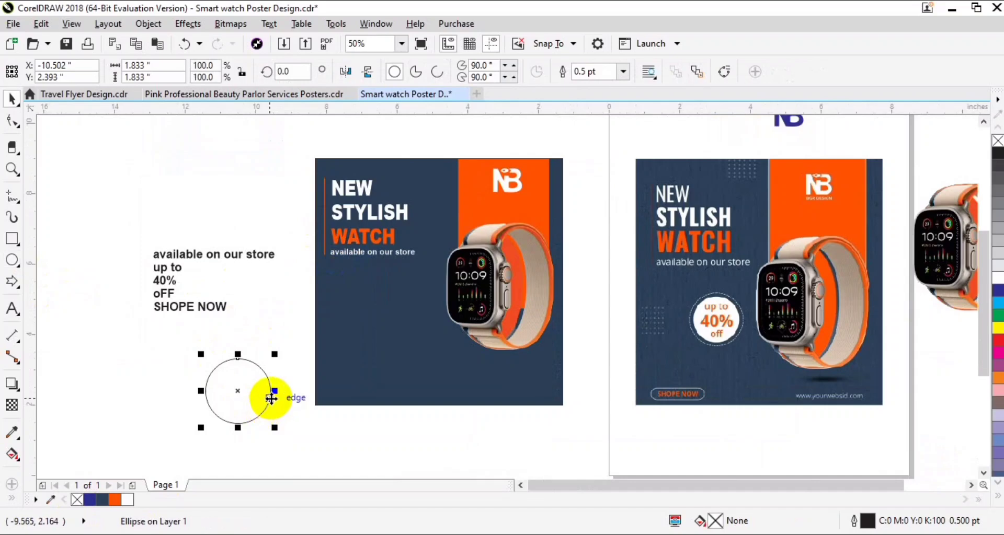
{"action": "key", "text": "F12"}
{"action": "type", "text": "2"}
{"action": "key", "text": "Return"}
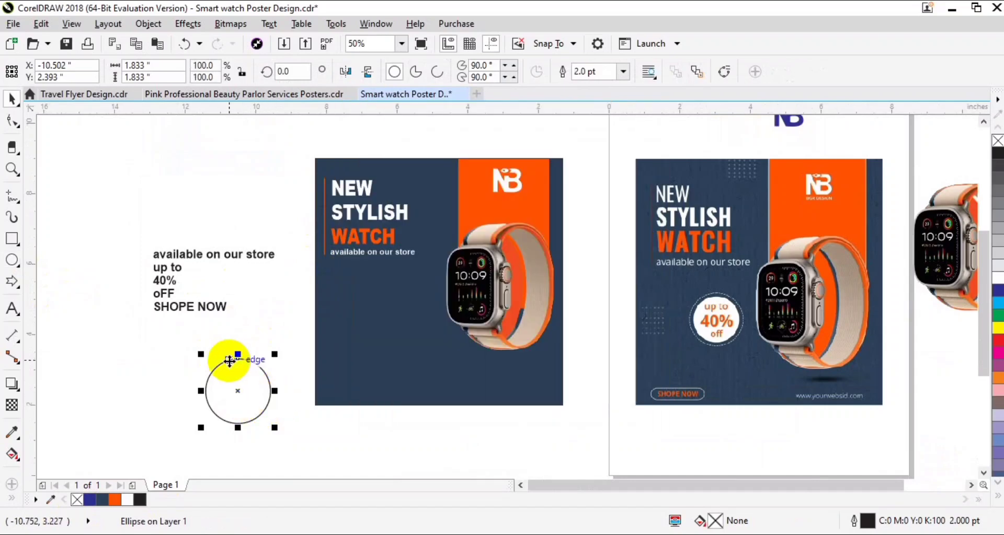
- Move the circle onto the dark square below the tagline and give it a white dotted outline
{"action": "left_click_drag", "start_coordinate": [234, 398], "coordinate": [403, 324]}
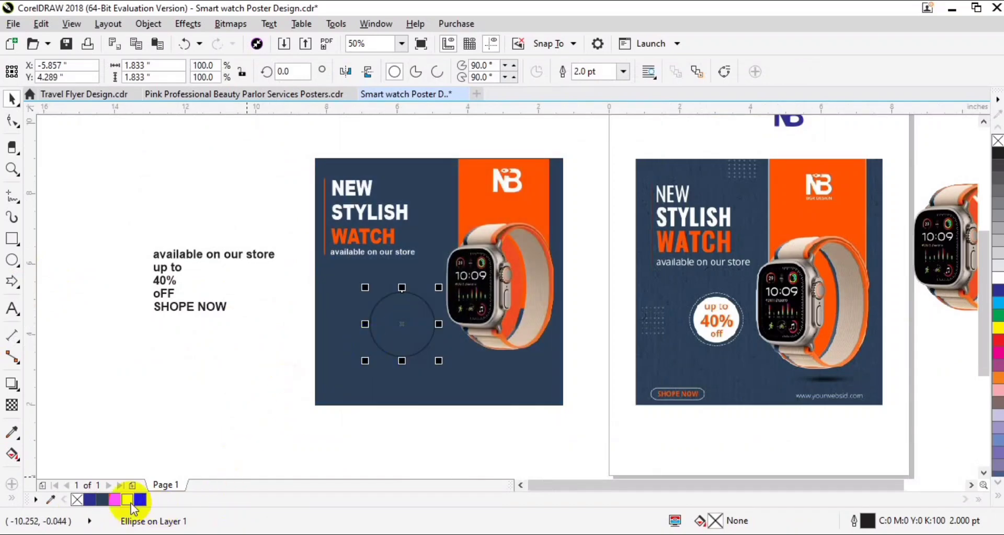
{"action": "right_click", "coordinate": [126, 500]}
{"action": "key", "text": "z"}
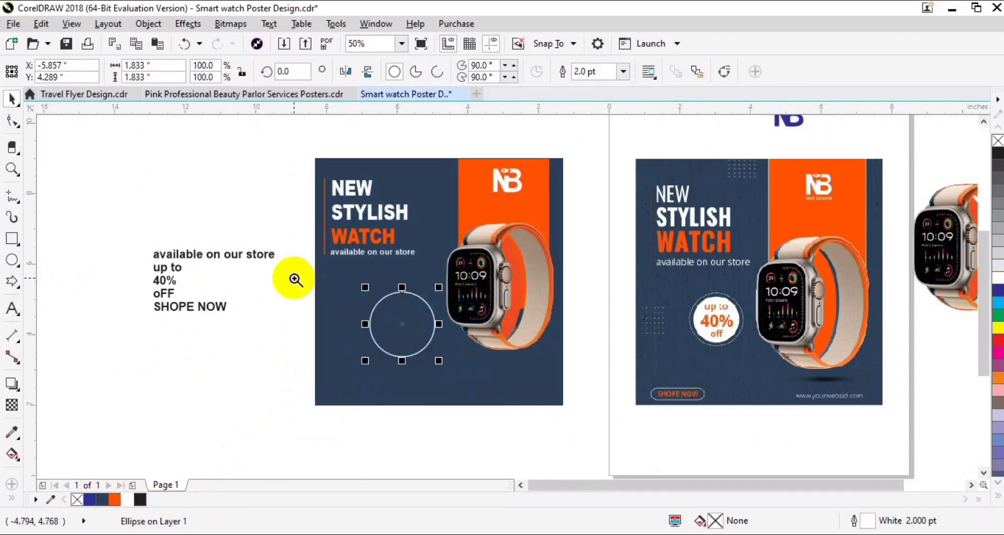
{"action": "left_click_drag", "start_coordinate": [291, 280], "coordinate": [590, 395]}
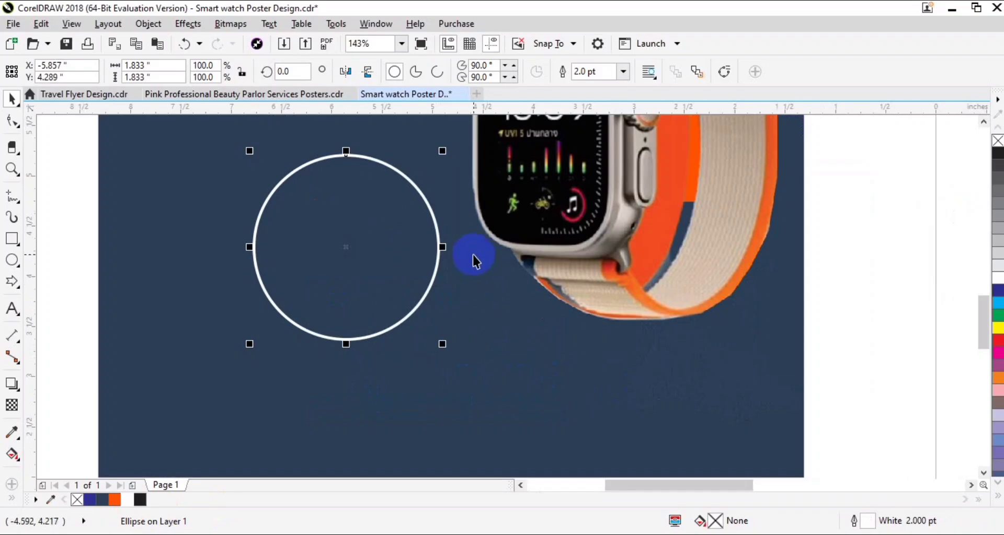
{"action": "key", "text": "F12"}
{"action": "left_click", "coordinate": [474, 221]}
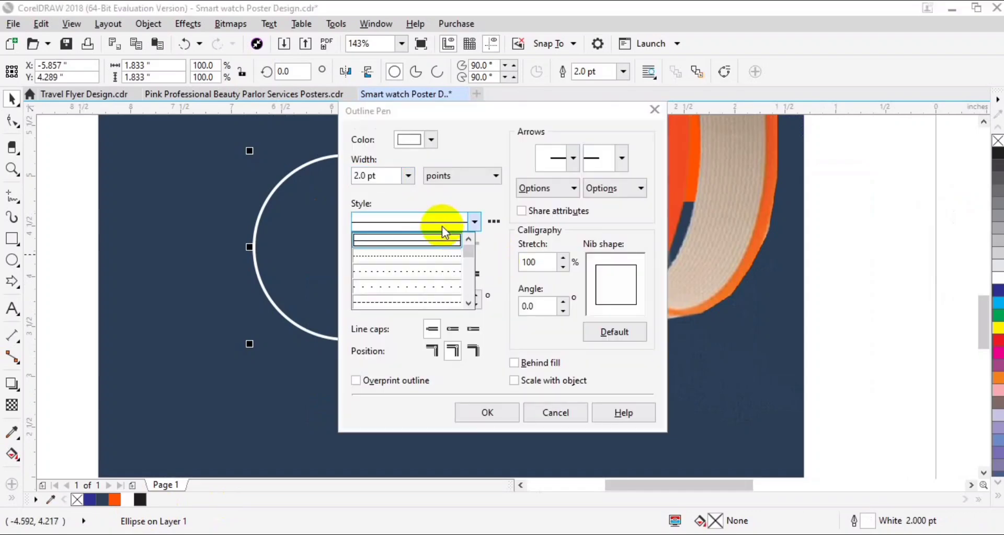
{"action": "left_click", "coordinate": [441, 227]}
{"action": "left_click", "coordinate": [467, 407]}
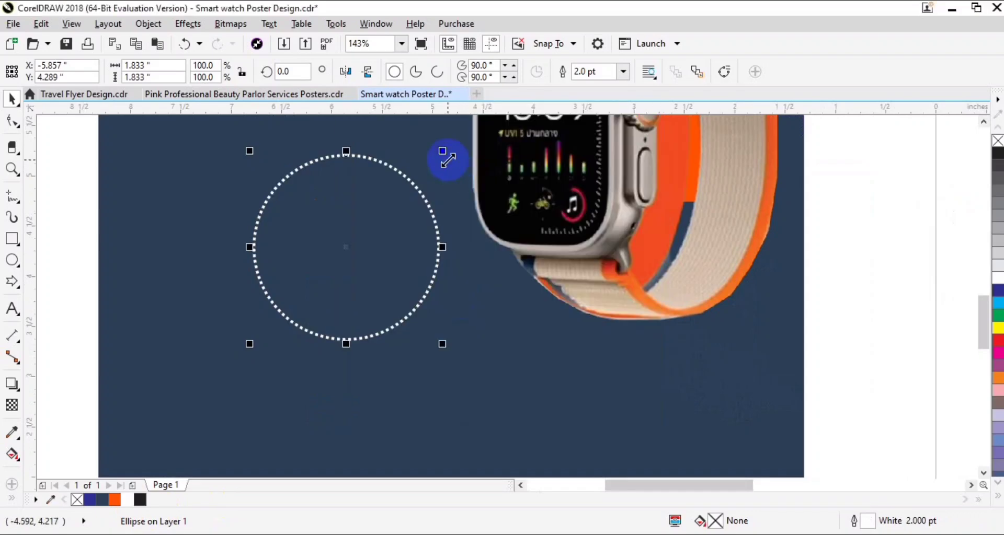
- Add a concentric copy about 1.46 inches wide inside the dotted circle, filled white with no outline
{"action": "left_click_drag", "start_coordinate": [446, 152], "coordinate": [424, 157]}
{"action": "left_click", "coordinate": [128, 500]}
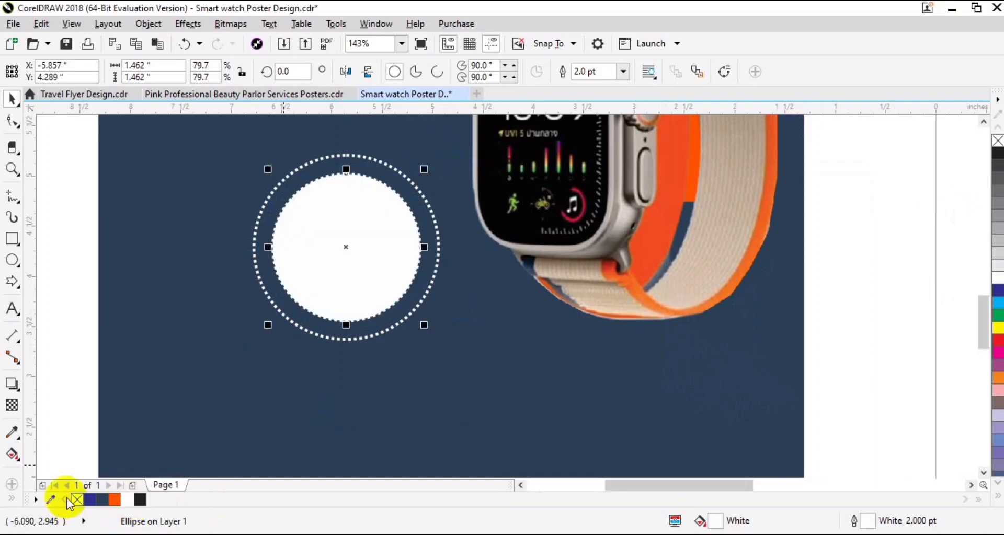
{"action": "right_click", "coordinate": [76, 500]}
{"action": "key", "text": "Escape"}
- Delete the leftover "available on our store" line from the spare text beside the dark square
{"action": "left_click_drag", "start_coordinate": [267, 338], "coordinate": [476, 349]}
{"action": "scroll", "coordinate": [370, 340], "scroll_direction": "down", "scroll_amount": 2}
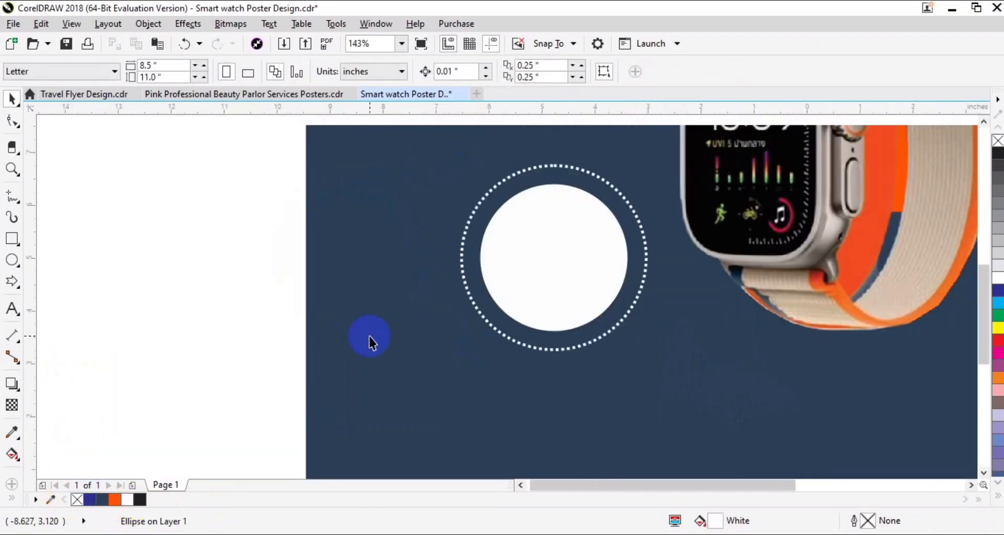
{"action": "left_click_drag", "start_coordinate": [239, 269], "coordinate": [224, 332]}
{"action": "left_click", "coordinate": [241, 253]}
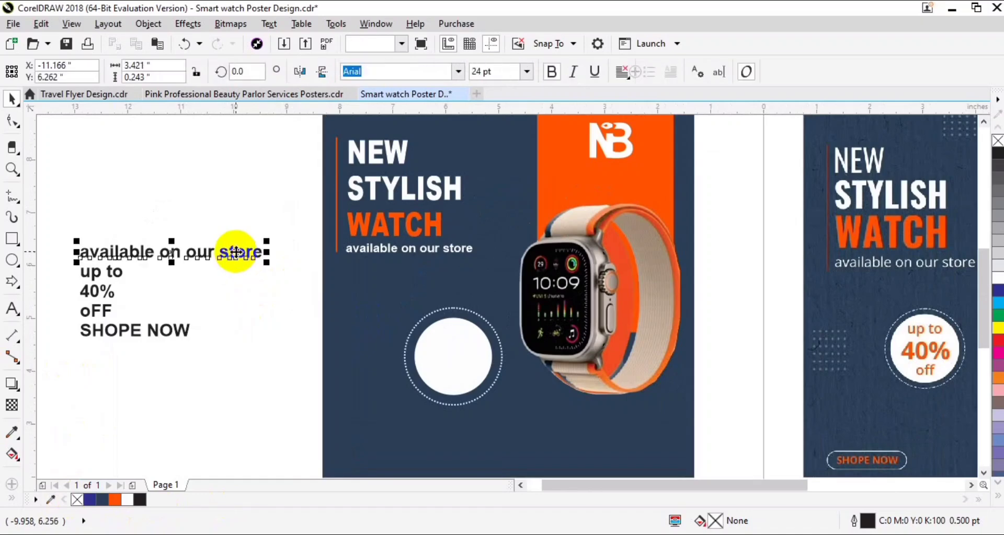
{"action": "key", "text": "Delete"}
{"action": "left_click_drag", "start_coordinate": [291, 298], "coordinate": [293, 297]}
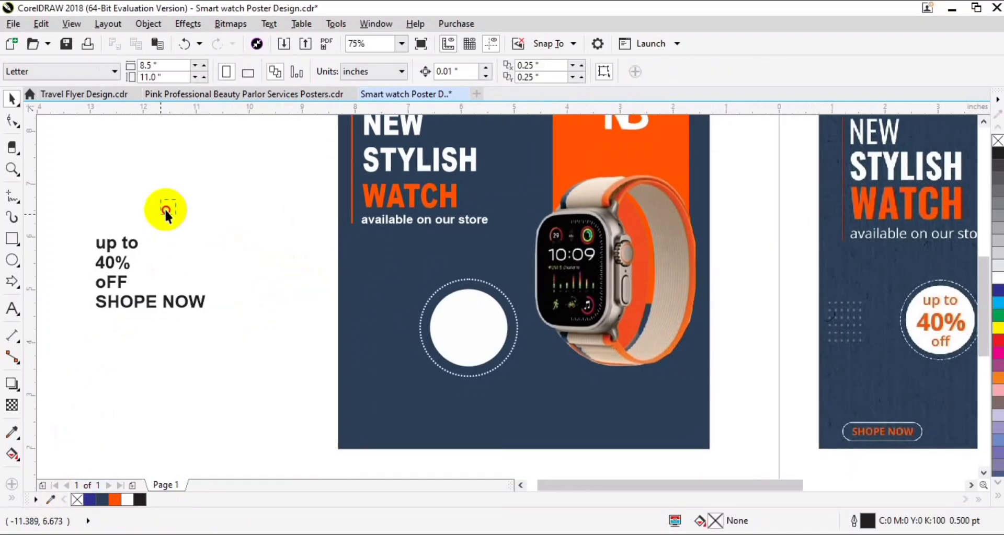
- Move the up to, 40% and oFF lines onto the white circle and colour them orange (#FF5301)
{"action": "left_click_drag", "start_coordinate": [164, 208], "coordinate": [74, 299]}
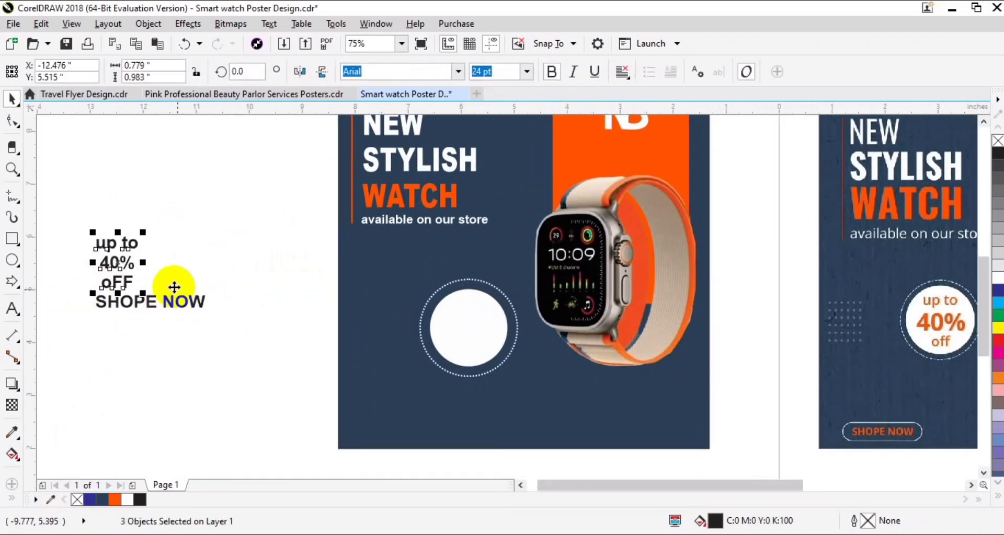
{"action": "left_click_drag", "start_coordinate": [122, 260], "coordinate": [474, 318]}
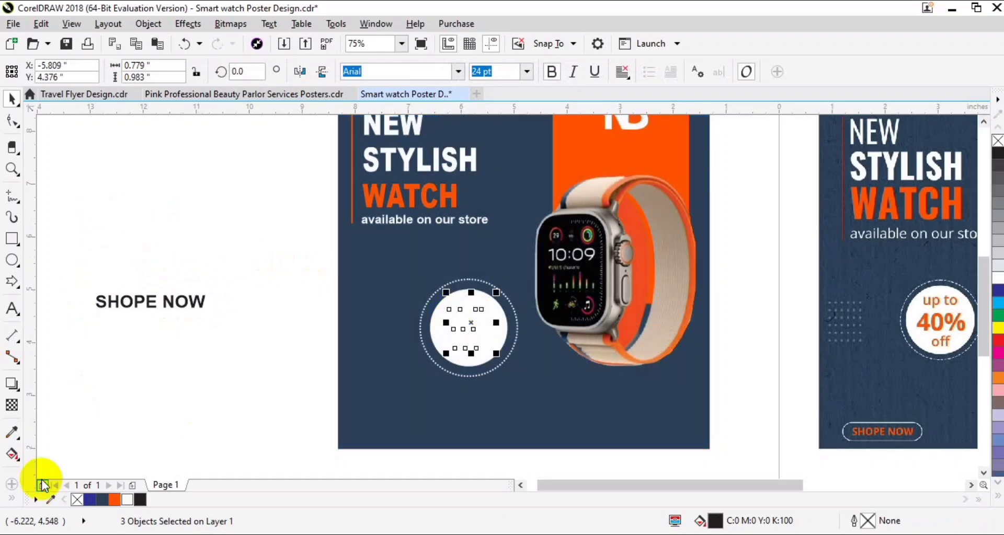
{"action": "left_click", "coordinate": [115, 502]}
{"action": "right_click", "coordinate": [115, 501]}
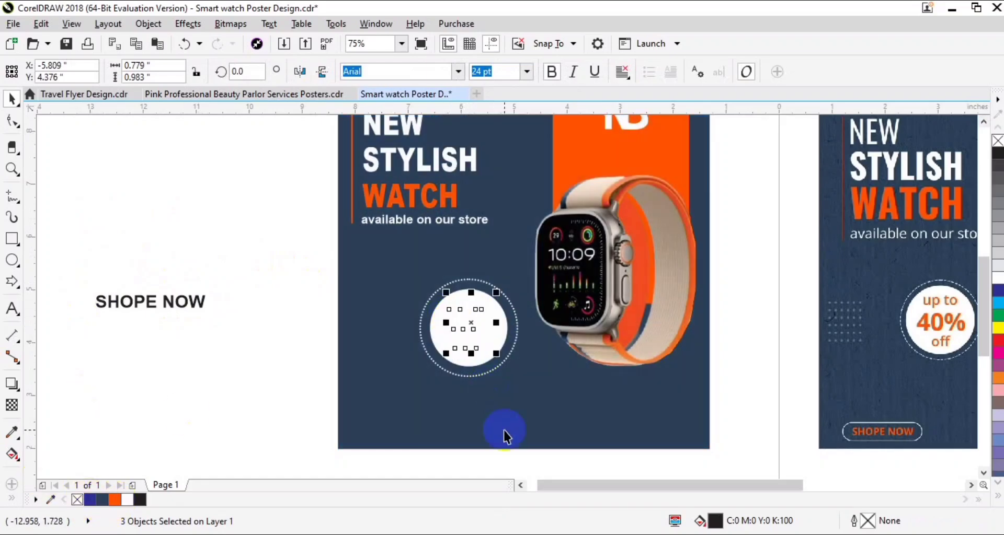
- Centre the up to, 40% and oFF lines horizontally on the white circle
{"action": "key", "text": "F2"}
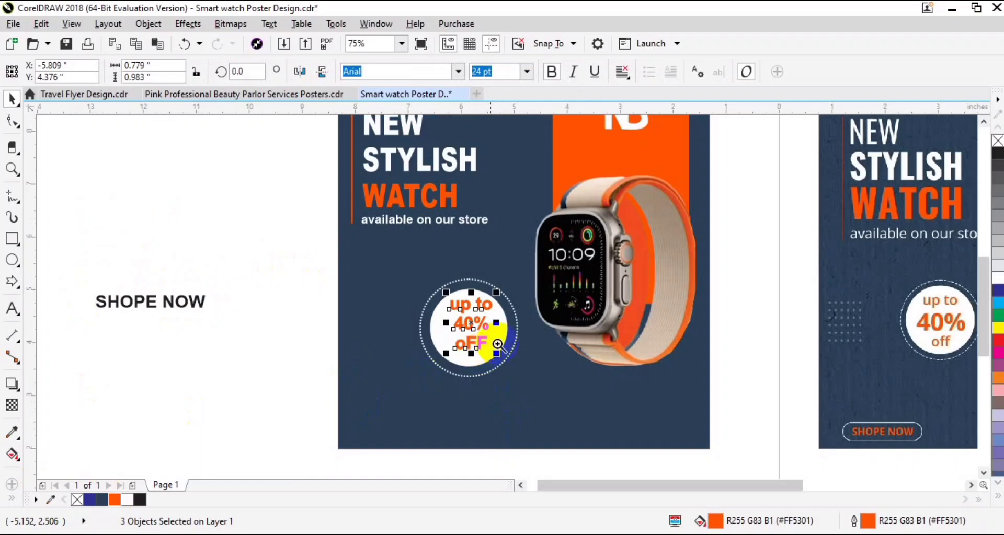
{"action": "left_click_drag", "start_coordinate": [360, 248], "coordinate": [538, 389]}
{"action": "left_click", "coordinate": [630, 353], "text": "shift"}
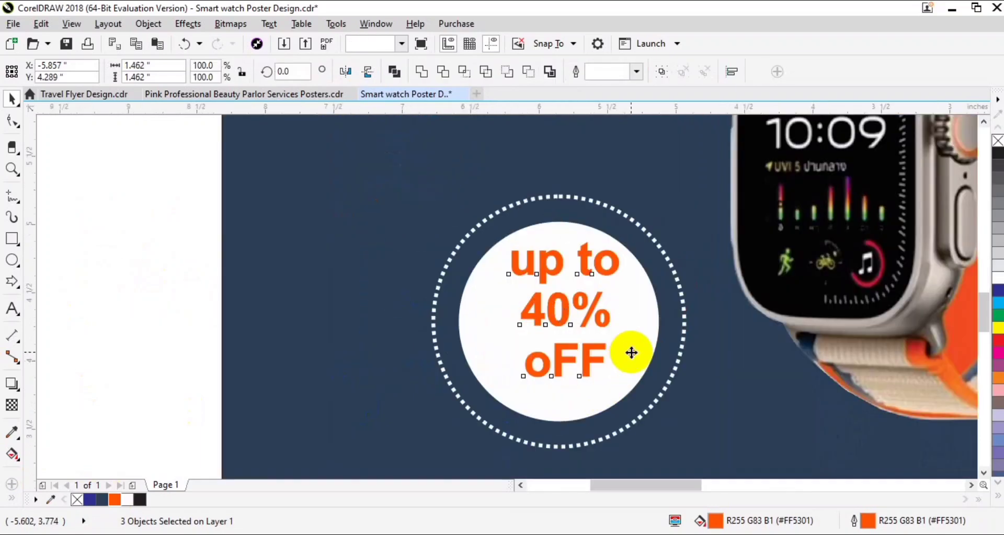
{"action": "key", "text": "c"}
{"action": "left_click", "coordinate": [197, 332]}
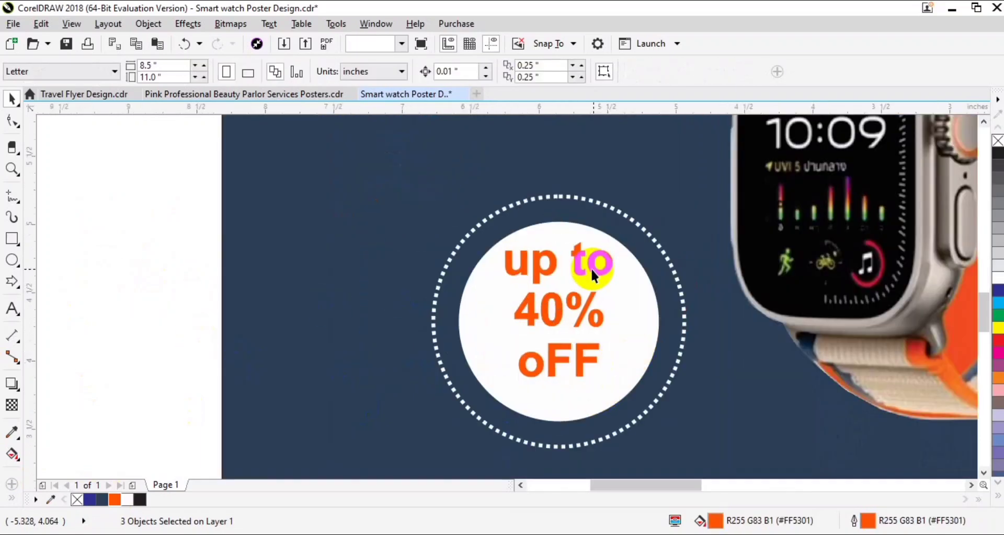
- Enlarge the 40% line to about 41.7 pt and centre it vertically on the white circle
{"action": "left_click", "coordinate": [585, 308]}
{"action": "left_click_drag", "start_coordinate": [609, 285], "coordinate": [643, 268]}
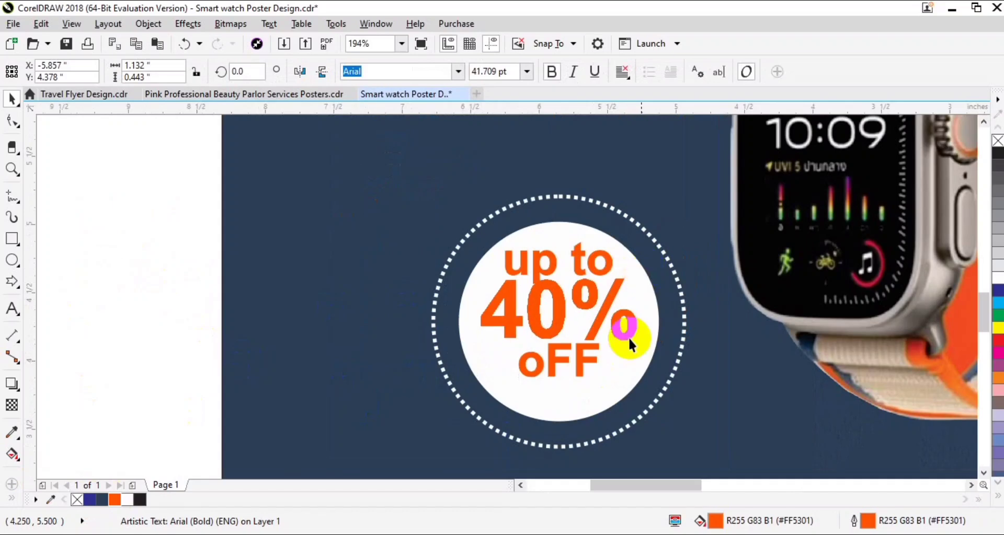
{"action": "left_click", "coordinate": [622, 371], "text": "shift"}
{"action": "key", "text": "e"}
{"action": "left_click", "coordinate": [585, 373]}
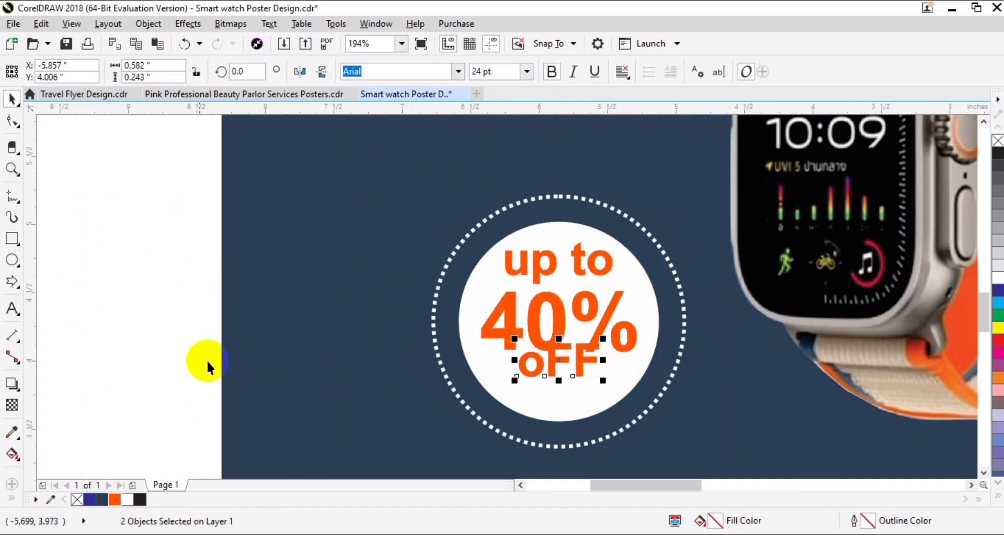
- Move the oFF line below 40%, group the three badge lines and centre the group vertically on the white circle
{"action": "left_click_drag", "start_coordinate": [581, 370], "coordinate": [580, 391]}
{"action": "left_click", "coordinate": [580, 264]}
{"action": "left_click", "coordinate": [578, 312], "text": "shift"}
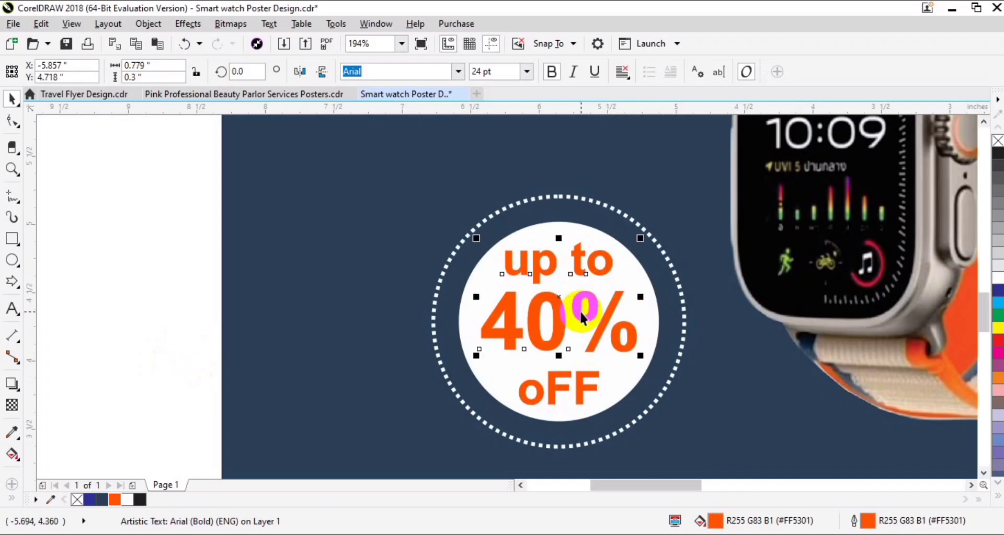
{"action": "left_click", "coordinate": [582, 382], "text": "shift"}
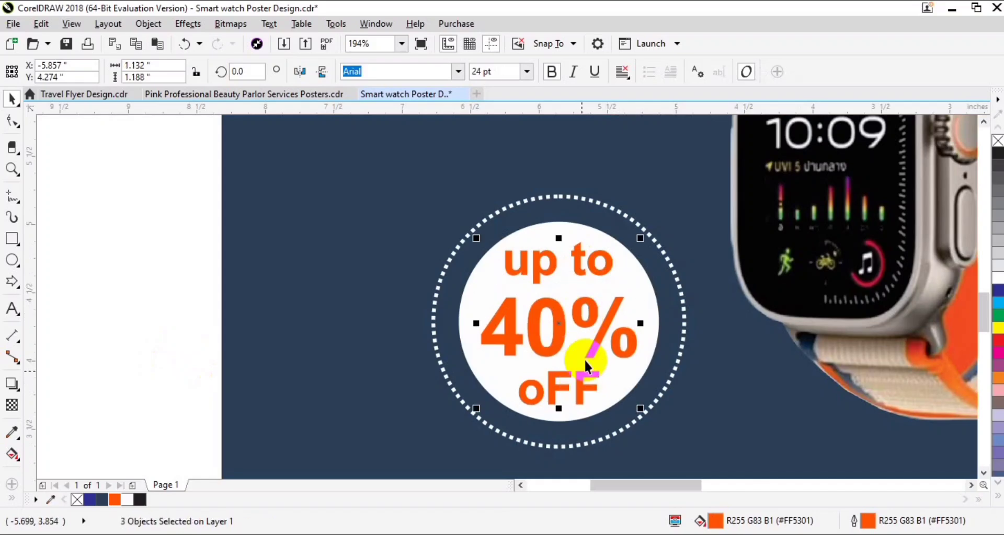
{"action": "key", "text": "ctrl+g"}
{"action": "left_click", "coordinate": [632, 287], "text": "shift"}
{"action": "key", "text": "e"}
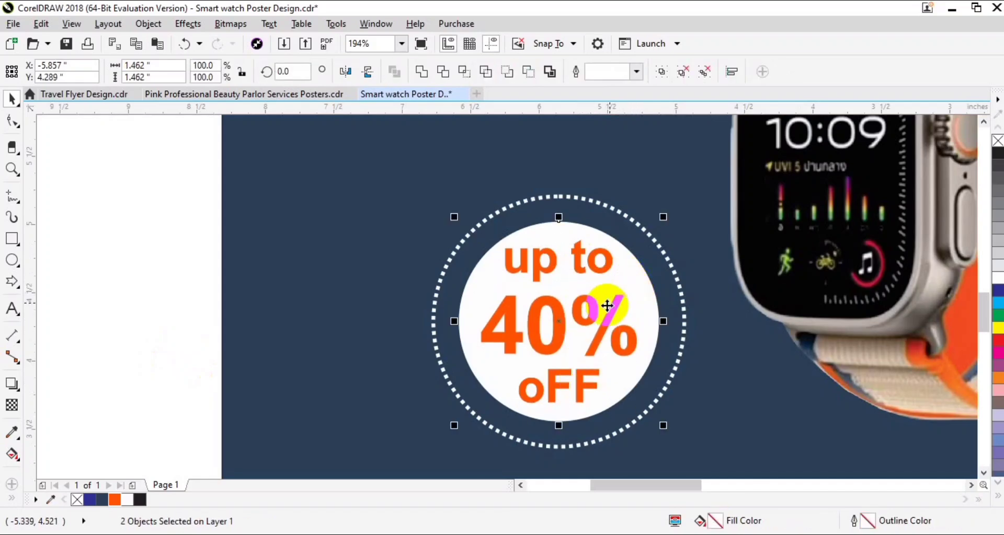
- Move the SHOPE NOW text down beside the lower left corner of the dark square
{"action": "scroll", "coordinate": [601, 306], "scroll_direction": "down", "scroll_amount": 4}
{"action": "left_click_drag", "start_coordinate": [432, 379], "coordinate": [360, 351]}
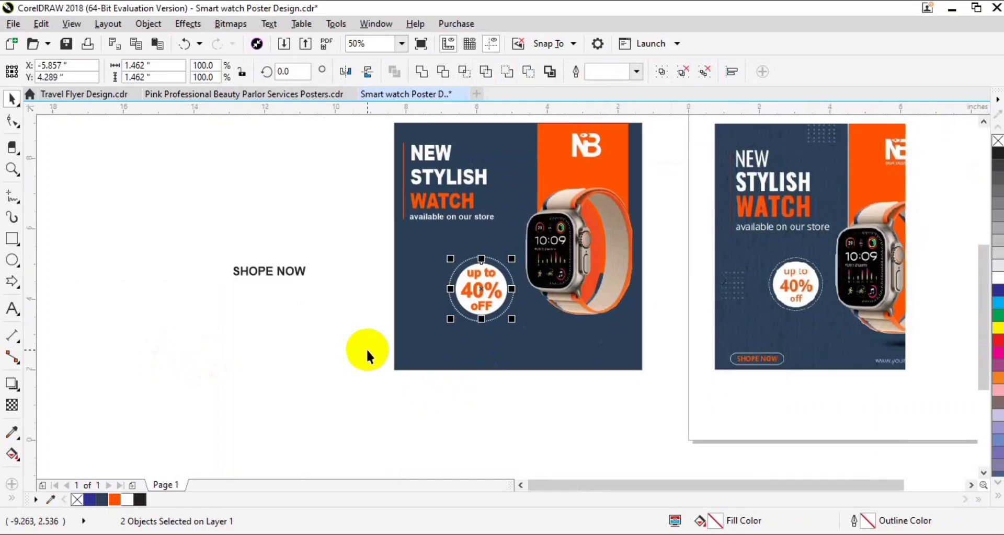
{"action": "left_click", "coordinate": [469, 377]}
{"action": "key", "text": "F2"}
{"action": "left_click_drag", "start_coordinate": [344, 399], "coordinate": [699, 194]}
{"action": "left_click_drag", "start_coordinate": [105, 255], "coordinate": [231, 400]}
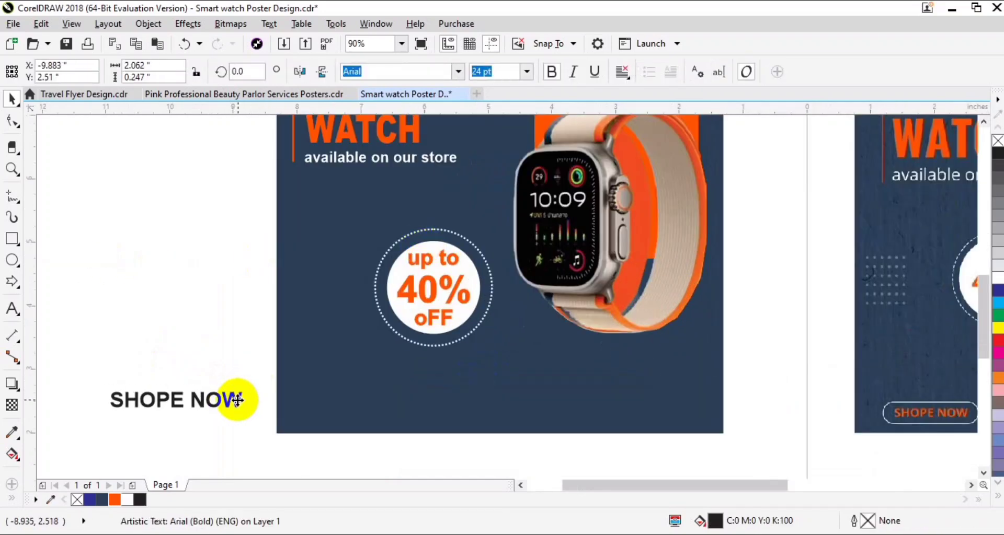
- Draw a rectangle about 1.86 by 0.508 in near the dark square's lower left corner and fully round its ends
{"action": "left_click", "coordinate": [12, 242]}
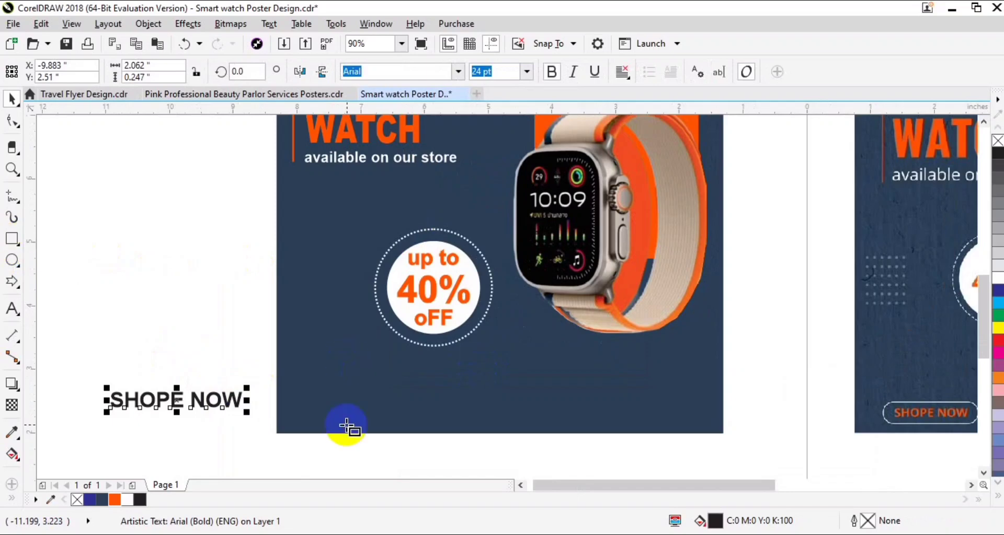
{"action": "left_click_drag", "start_coordinate": [313, 389], "coordinate": [432, 421]}
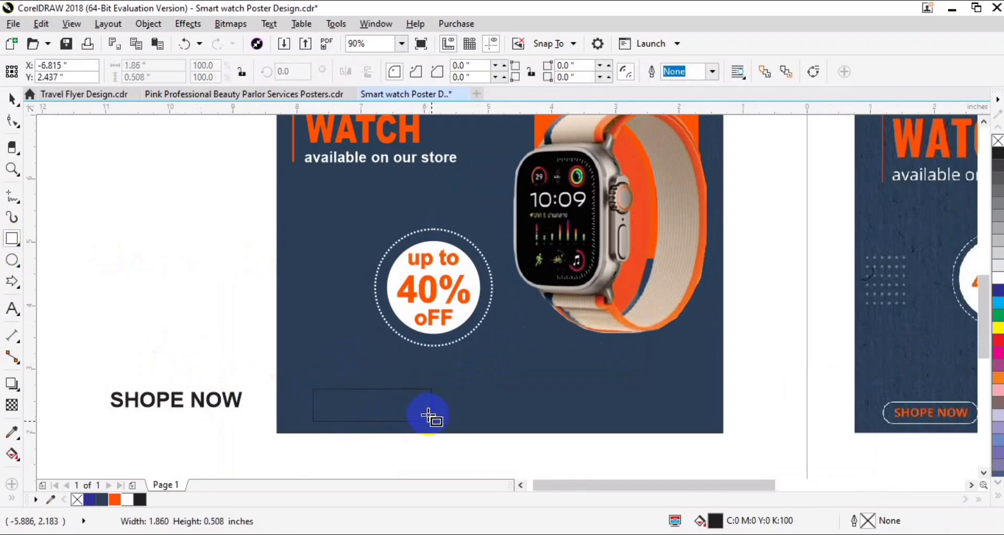
{"action": "key", "text": "space"}
{"action": "left_click_drag", "start_coordinate": [561, 269], "coordinate": [428, 305]}
{"action": "key", "text": "F10"}
{"action": "left_click_drag", "start_coordinate": [686, 233], "coordinate": [419, 264]}
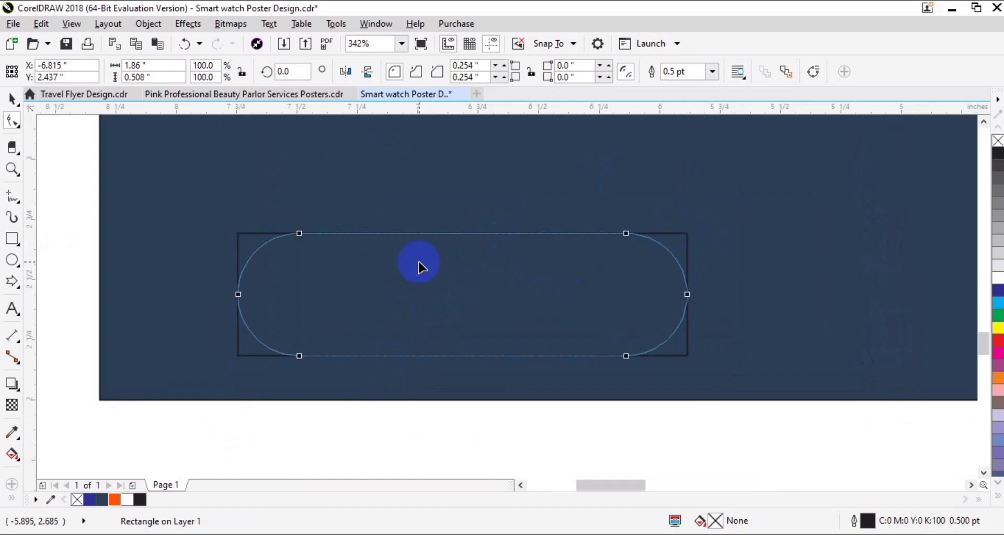
- Give the rounded rectangle a 2 pt orange (#FF5301) outline
{"action": "key", "text": "space"}
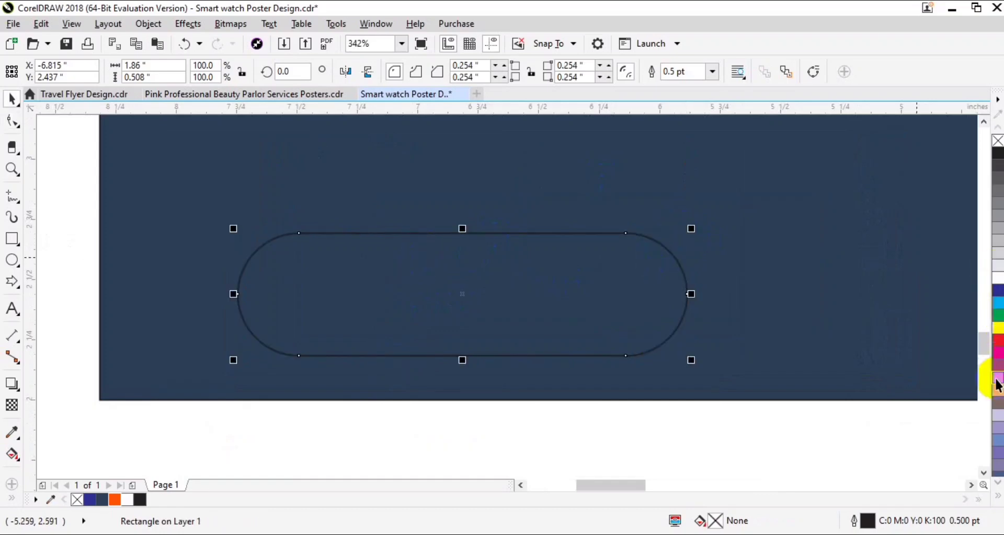
{"action": "right_click", "coordinate": [997, 379]}
{"action": "right_click", "coordinate": [115, 500]}
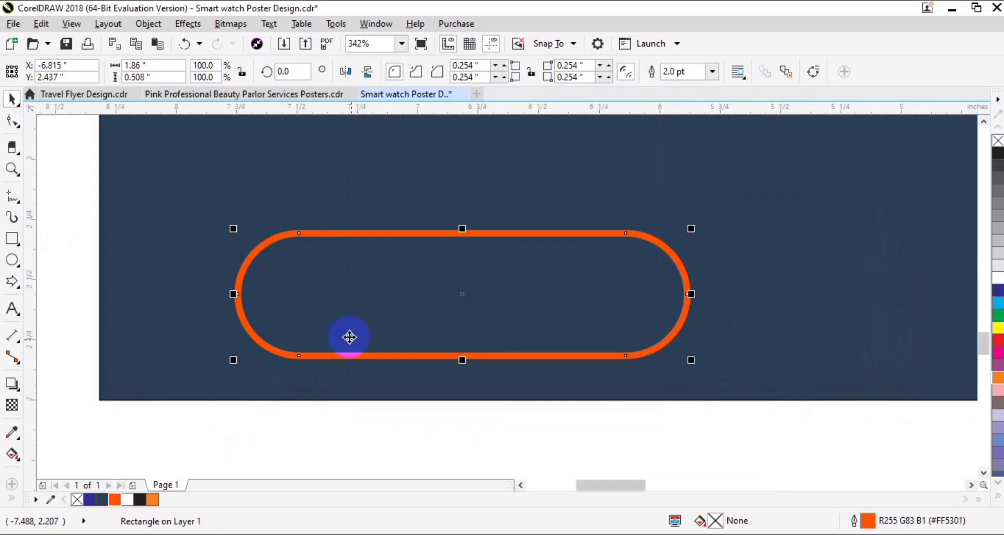
- Move the SHOPE NOW text onto the orange rounded outline and shrink it to about 15.5 pt
{"action": "scroll", "coordinate": [377, 329], "scroll_direction": "down", "scroll_amount": 2}
{"action": "scroll", "coordinate": [250, 357], "scroll_direction": "down", "scroll_amount": 4}
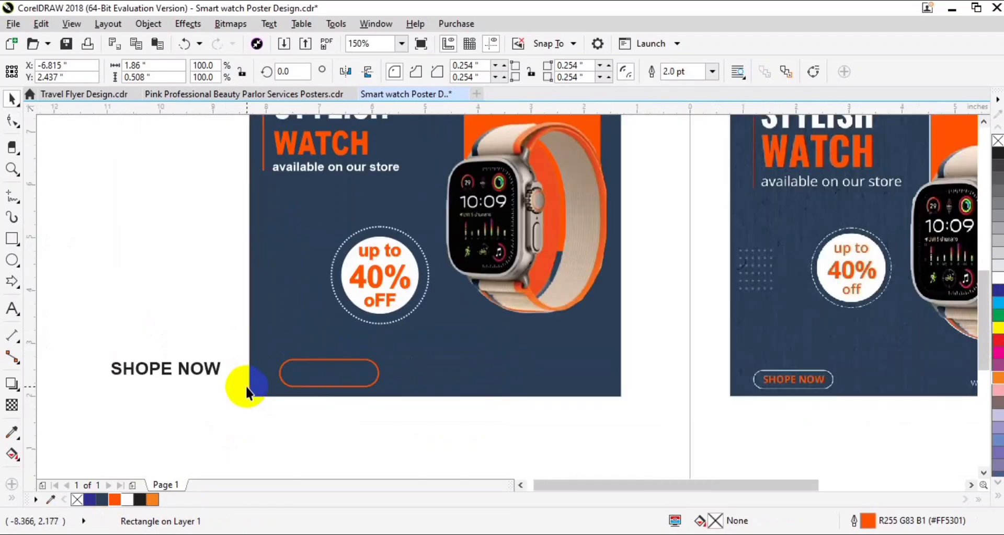
{"action": "left_click_drag", "start_coordinate": [290, 361], "coordinate": [453, 366]}
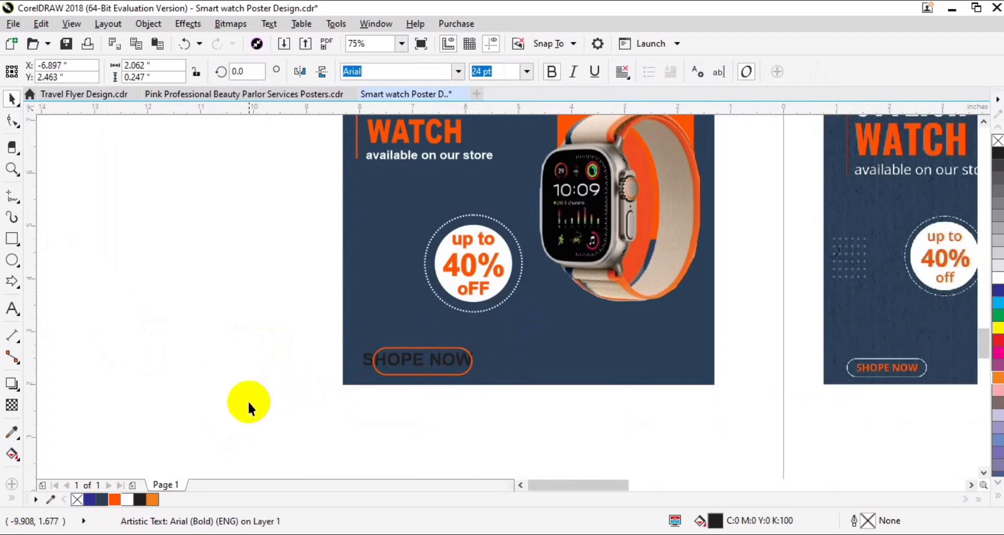
{"action": "scroll", "coordinate": [343, 273], "scroll_direction": "up", "scroll_amount": 4}
{"action": "left_click_drag", "start_coordinate": [416, 262], "coordinate": [437, 293]}
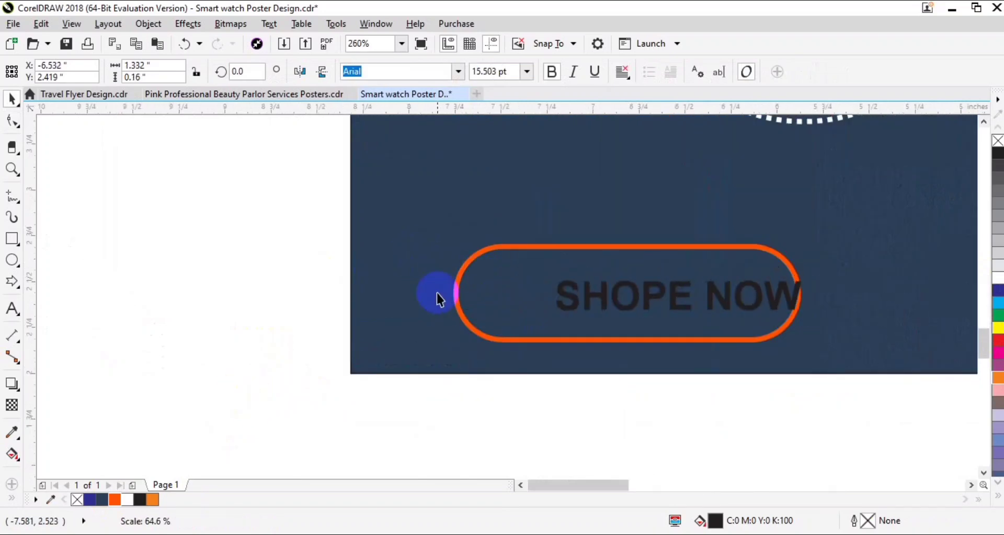
- Colour the SHOPE NOW text white and centre the orange rounded outline on it in both directions
{"action": "left_click", "coordinate": [128, 501]}
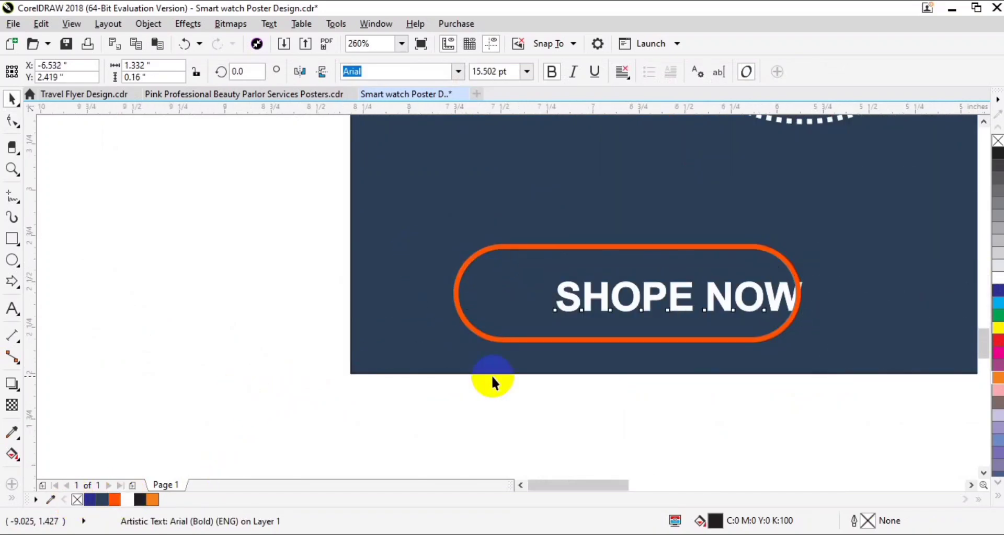
{"action": "key", "text": "c"}
{"action": "key", "text": "e"}
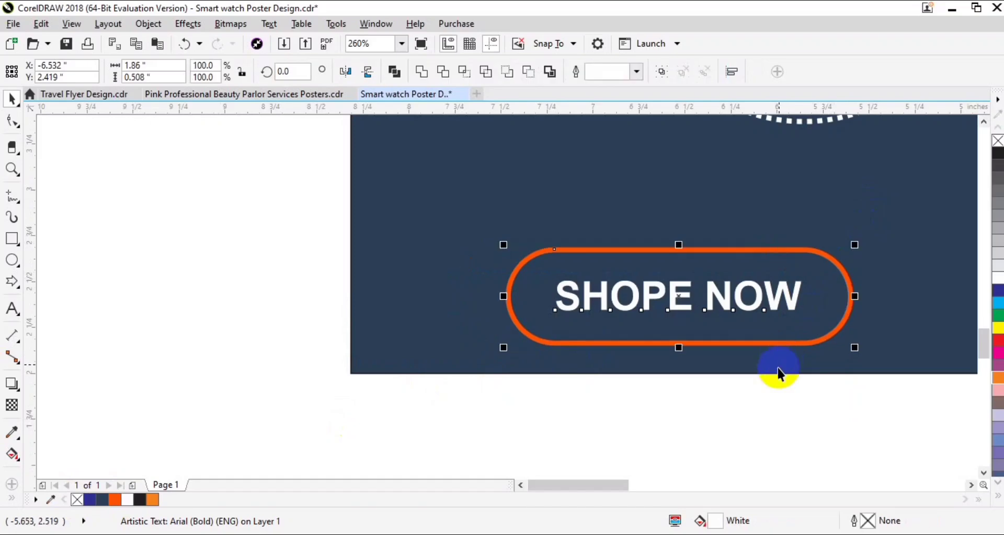
- Enlarge the SHOPE NOW text from its centre inside the rounded outline and group the two together
{"action": "left_click", "coordinate": [762, 412]}
{"action": "left_click", "coordinate": [798, 290]}
{"action": "left_click_drag", "start_coordinate": [805, 277], "coordinate": [833, 260]}
{"action": "left_click_drag", "start_coordinate": [466, 429], "coordinate": [918, 204]}
{"action": "key", "text": "ctrl+g"}
- Draw a small rectangle about 0.283 by 0.233 in on the blank area beside the reference poster's dot pattern
{"action": "left_click_drag", "start_coordinate": [593, 228], "coordinate": [337, 292]}
{"action": "scroll", "coordinate": [574, 228], "scroll_direction": "down", "scroll_amount": 3}
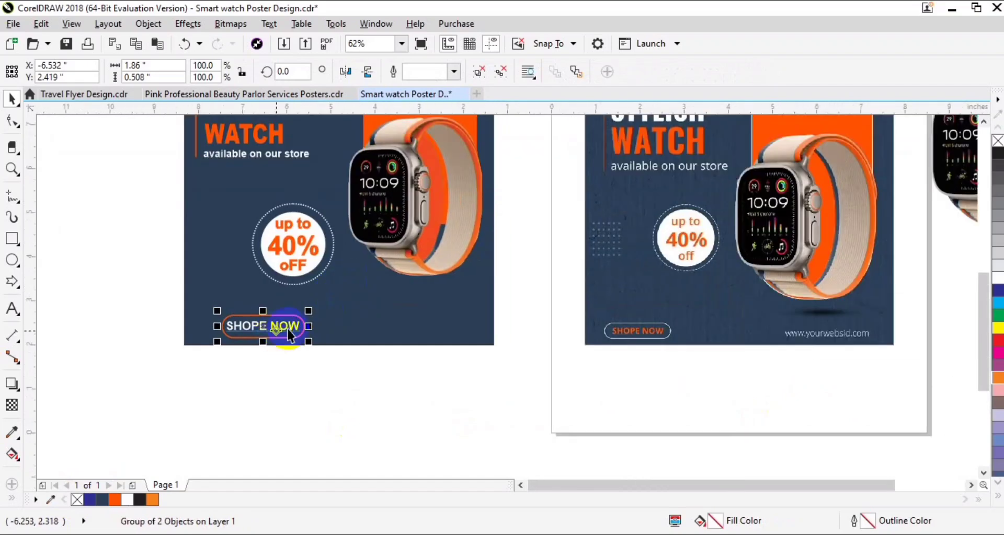
{"action": "left_click", "coordinate": [406, 391]}
{"action": "left_click", "coordinate": [14, 240]}
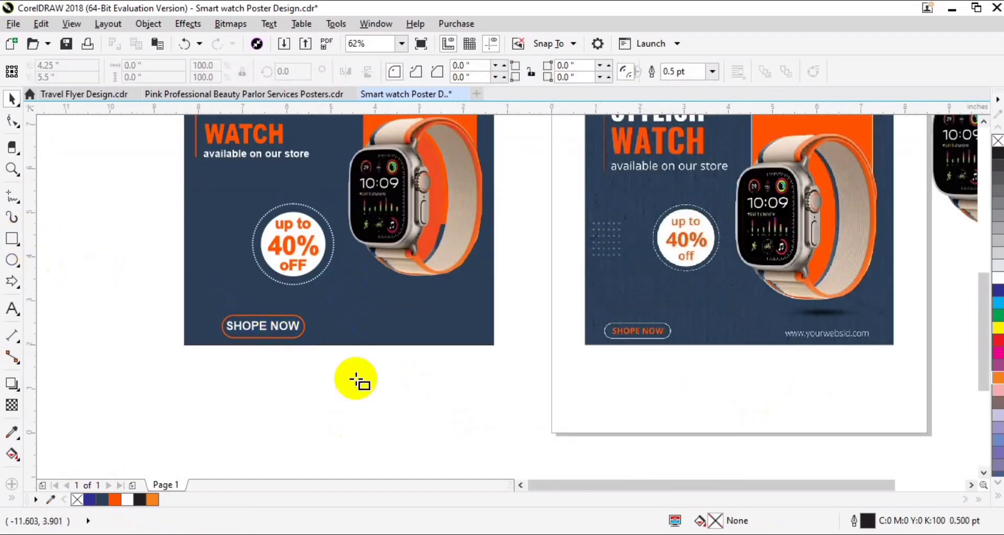
{"action": "mouse_move", "coordinate": [352, 377]}
{"action": "left_mouse_down"}
{"action": "mouse_move", "coordinate": [364, 387]}
{"action": "mouse_move", "coordinate": [540, 262]}
{"action": "mouse_move", "coordinate": [544, 245]}
{"action": "left_mouse_up"}
{"action": "left_click_drag", "start_coordinate": [642, 197], "coordinate": [525, 287]}
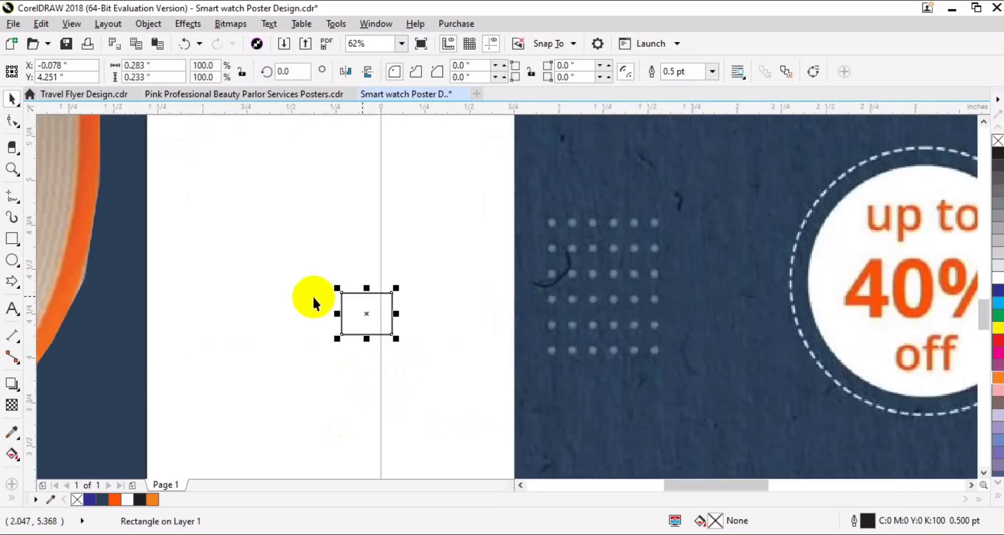
- Fill the small rectangle with the blue-grey sampled from the reference dots (#657991) and remove its outline
{"action": "left_click", "coordinate": [11, 431]}
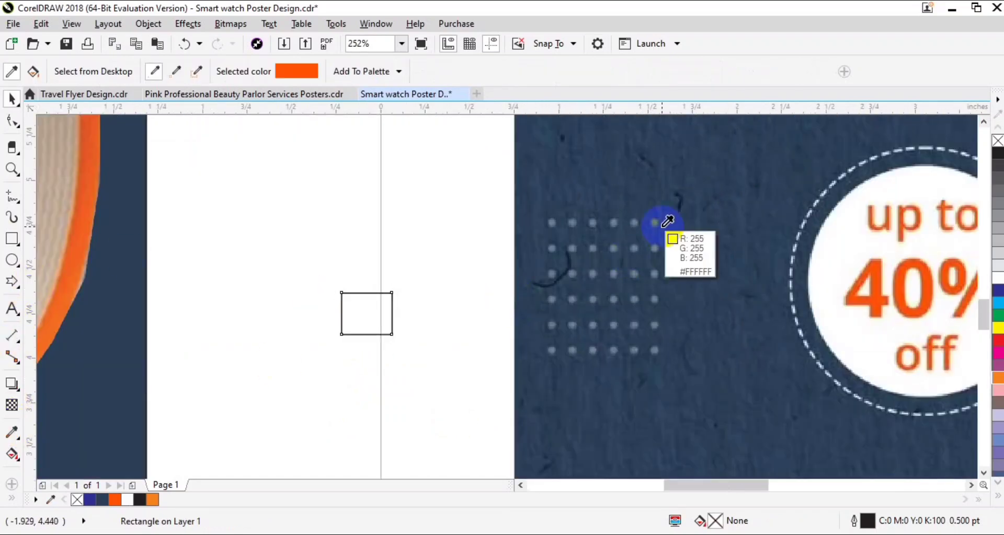
{"action": "left_click", "coordinate": [654, 222]}
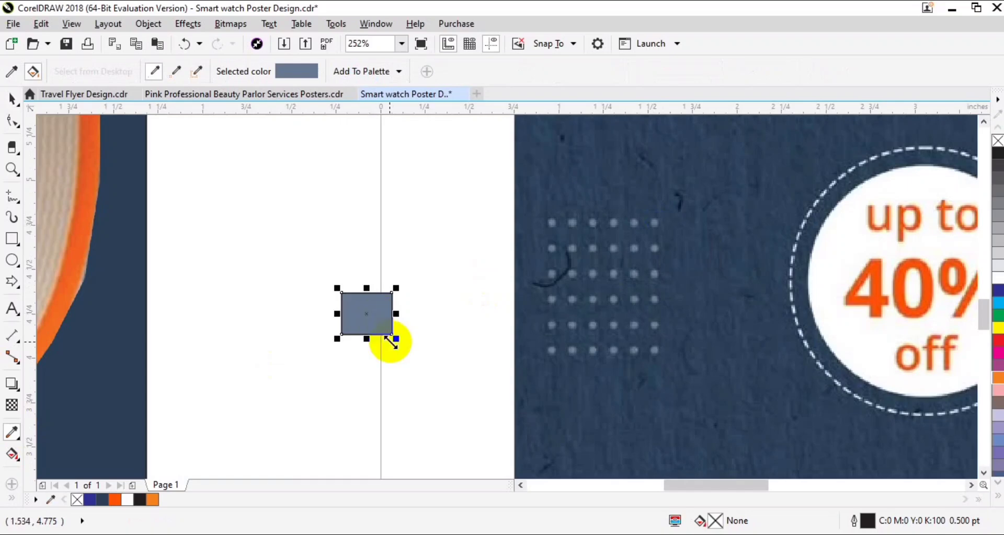
{"action": "left_click", "coordinate": [392, 339]}
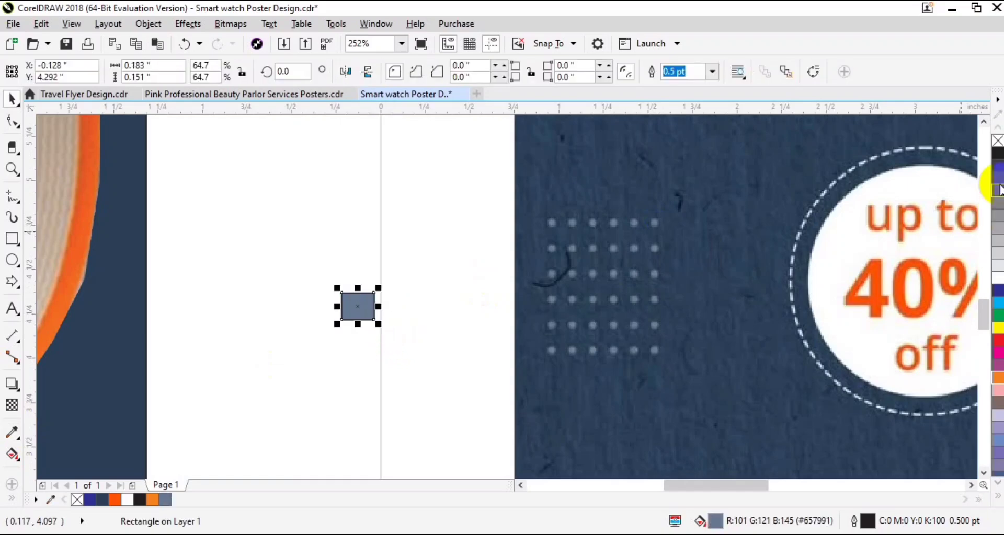
{"action": "right_click", "coordinate": [997, 140]}
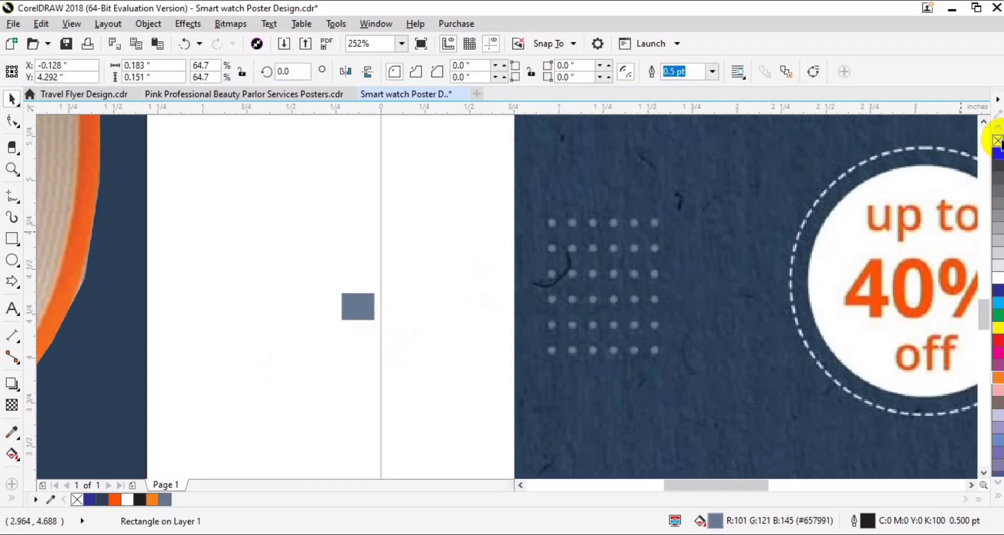
- Shrink the blue-grey rectangle to about 0.058 by 0.048 in and copy it into an evenly spaced horizontal row of six
{"action": "mouse_move", "coordinate": [454, 242]}
{"action": "left_mouse_down"}
{"action": "mouse_move", "coordinate": [441, 266]}
{"action": "mouse_move", "coordinate": [454, 241]}
{"action": "mouse_move", "coordinate": [441, 240]}
{"action": "left_mouse_up"}
{"action": "right_click", "coordinate": [441, 241]}
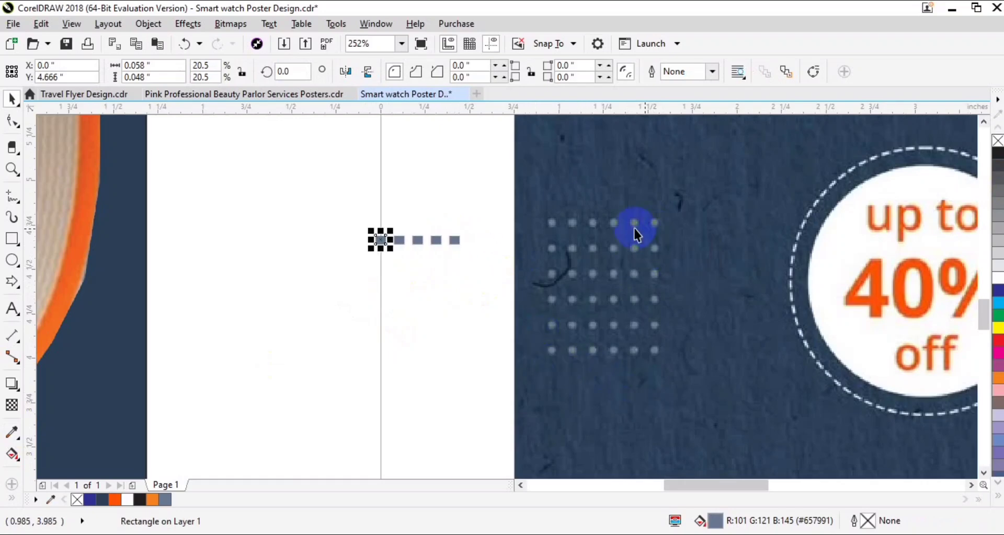
- Duplicate the row of six small rectangles downwards at even spacing to make eight rows
{"action": "left_click_drag", "start_coordinate": [309, 251], "coordinate": [511, 202]}
{"action": "left_click_drag", "start_coordinate": [455, 240], "coordinate": [456, 254]}
{"action": "right_click", "coordinate": [456, 254]}
{"action": "key", "text": "ctrl+d"}
{"action": "key", "text": "ctrl+d"}
{"action": "key", "text": "ctrl+d"}
{"action": "key", "text": "ctrl+d"}
{"action": "key", "text": "ctrl+d"}
{"action": "key", "text": "ctrl+d"}
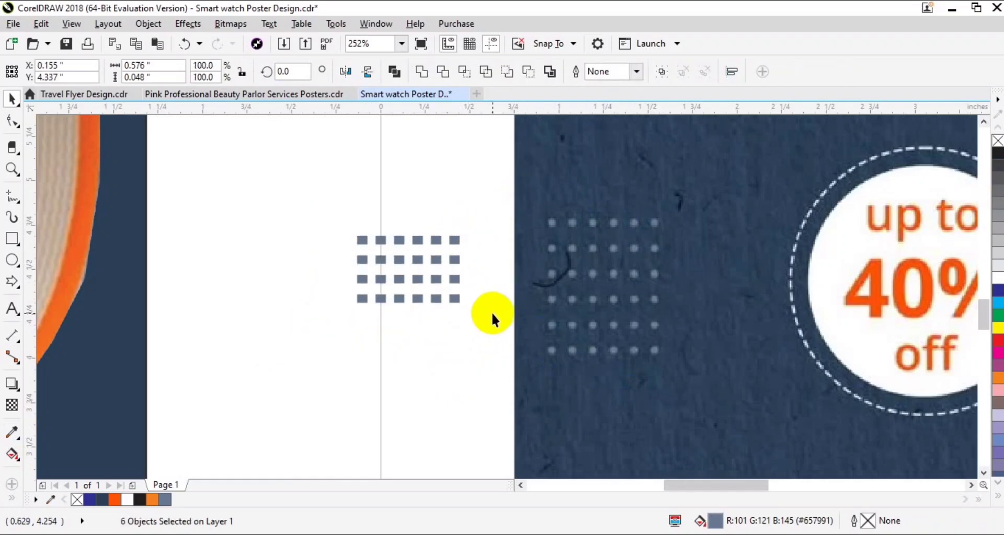
- Delete the two lowest rows of small rectangles and group the remaining six-by-six pattern
{"action": "left_click_drag", "start_coordinate": [301, 418], "coordinate": [422, 387]}
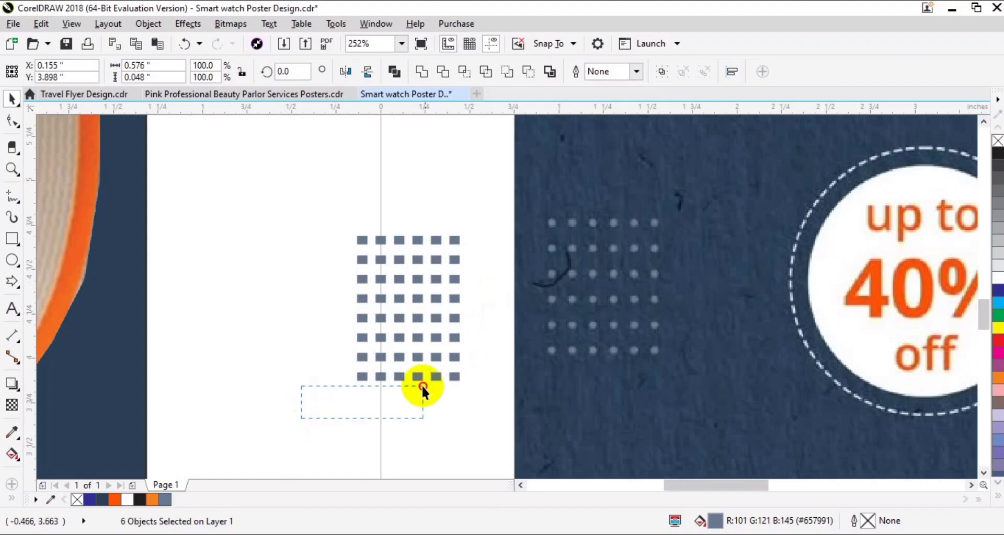
{"action": "left_click_drag", "start_coordinate": [325, 386], "coordinate": [486, 230]}
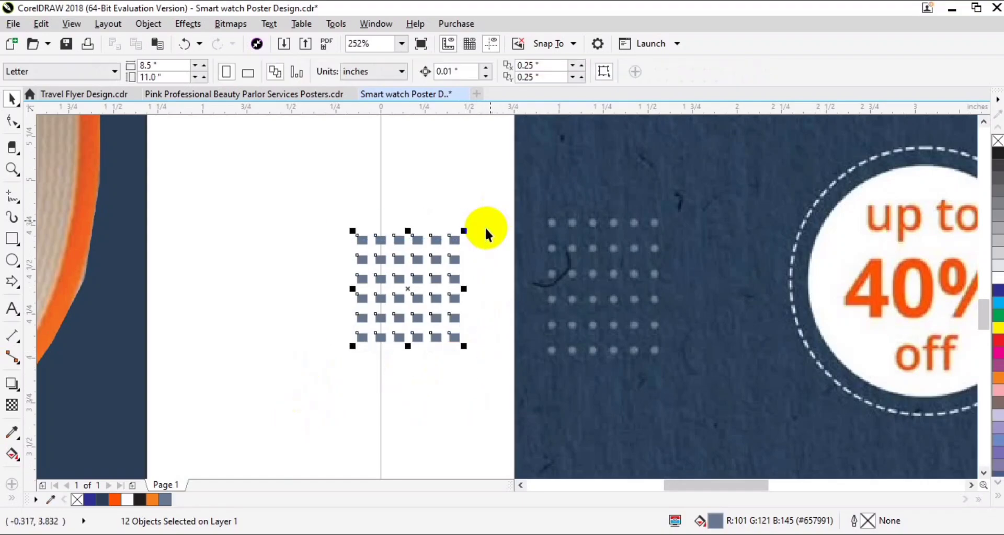
{"action": "key", "text": "ctrl+g"}
{"action": "scroll", "coordinate": [456, 264], "scroll_direction": "down", "scroll_amount": 2}
{"action": "key", "text": "ctrl+g"}
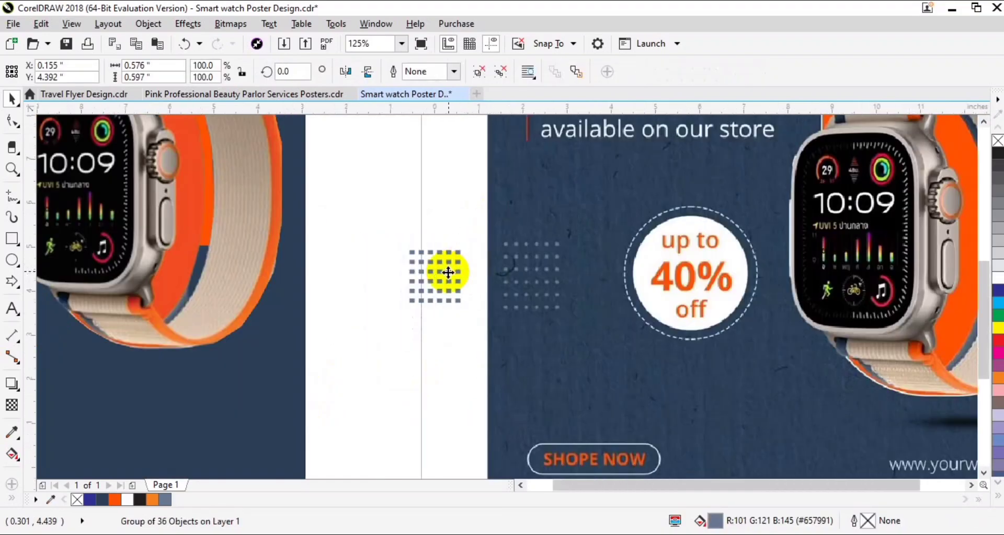
- Move the grouped dot pattern onto the dark square, to the left of the discount badge
{"action": "scroll", "coordinate": [448, 272], "scroll_direction": "down", "scroll_amount": 2}
{"action": "left_click_drag", "start_coordinate": [689, 281], "coordinate": [338, 255]}
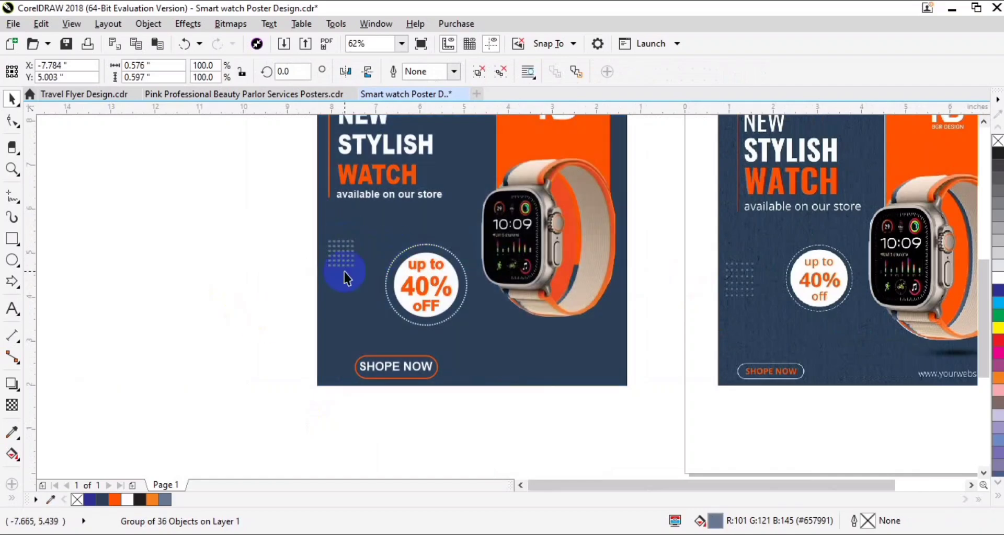
{"action": "left_click", "coordinate": [661, 452]}
- Align the left edges of the dot pattern and the SHOPE NOW button with the orange vertical line beside the headline
{"action": "left_click_drag", "start_coordinate": [679, 424], "coordinate": [567, 423]}
{"action": "left_click_drag", "start_coordinate": [136, 299], "coordinate": [249, 208]}
{"action": "left_click", "coordinate": [274, 370]}
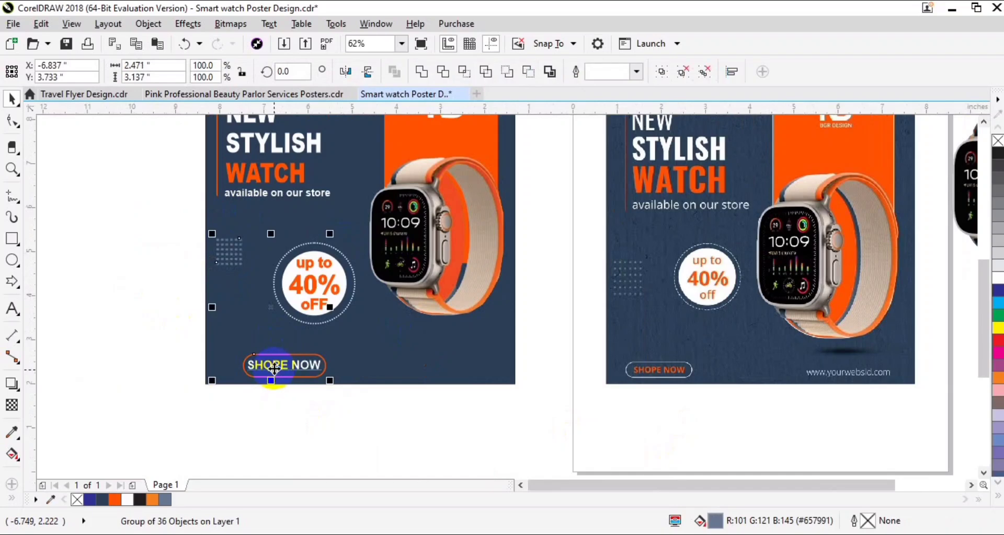
{"action": "left_click", "coordinate": [274, 369], "text": "shift"}
{"action": "key", "text": "l"}
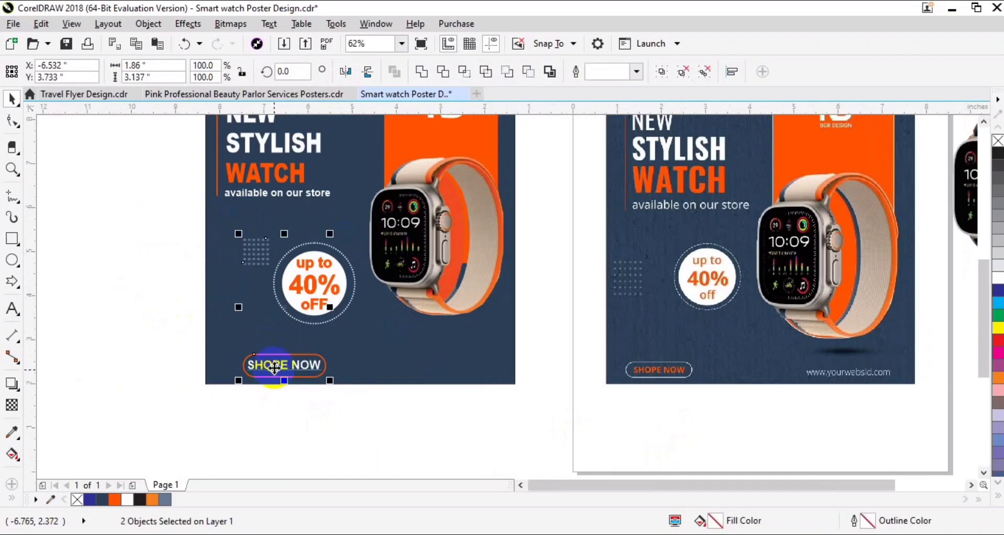
{"action": "left_click", "coordinate": [218, 191], "text": "shift"}
{"action": "key", "text": "l"}
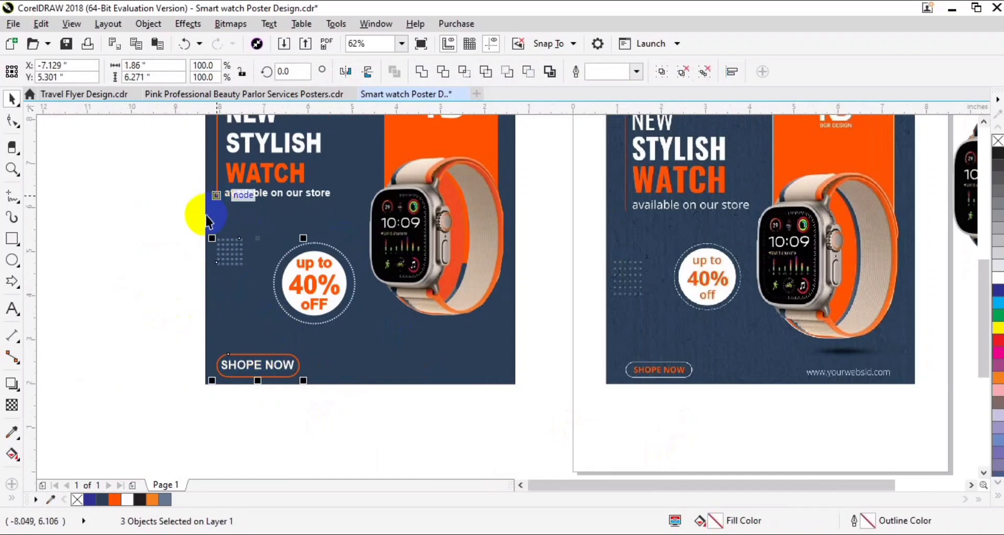
{"action": "left_click", "coordinate": [169, 279]}
{"action": "left_click_drag", "start_coordinate": [744, 403], "coordinate": [592, 390]}
{"action": "key", "text": "z"}
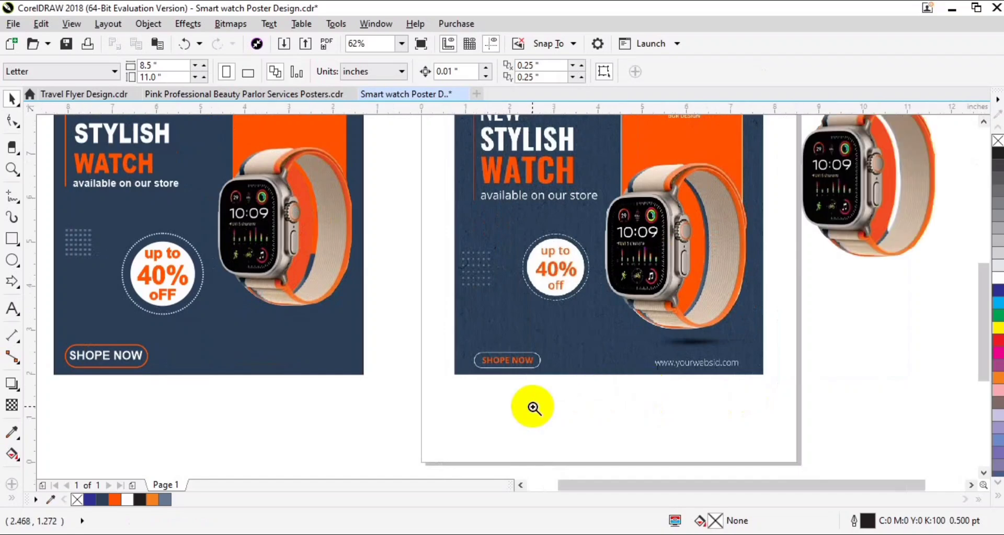
{"action": "left_click_drag", "start_coordinate": [530, 405], "coordinate": [889, 292]}
{"action": "left_click", "coordinate": [12, 312]}
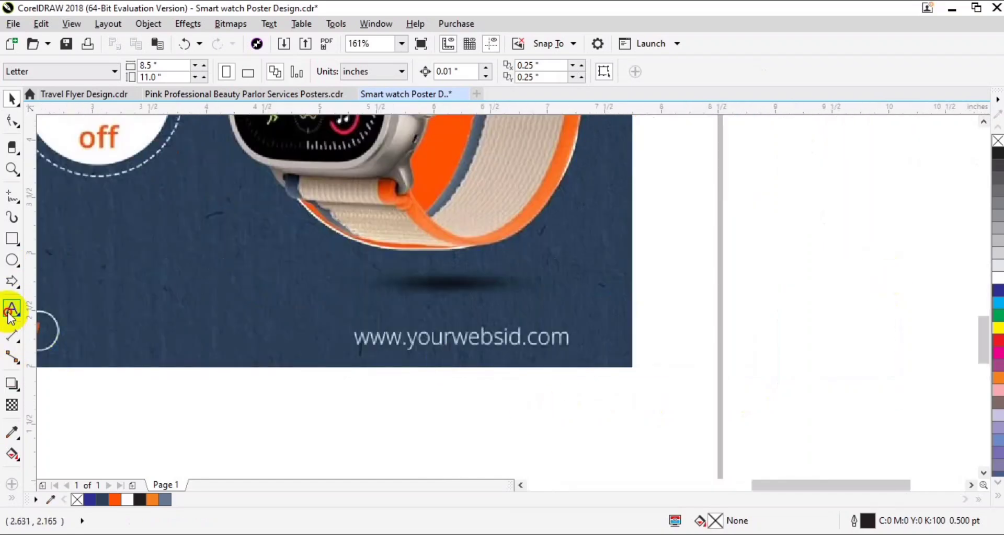
{"action": "left_click", "coordinate": [274, 447]}
{"action": "type", "text": "w"}
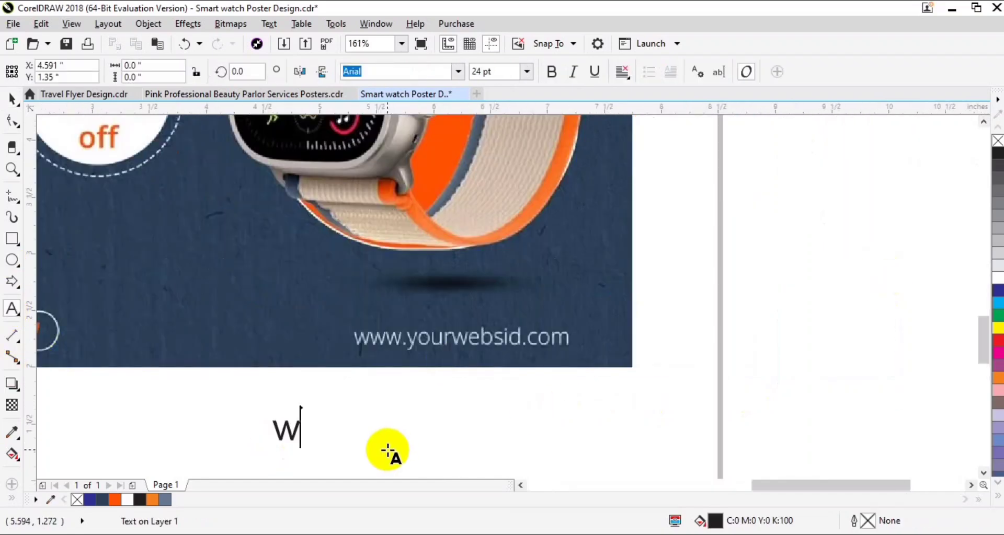
{"action": "type", "text": "ww.y"}
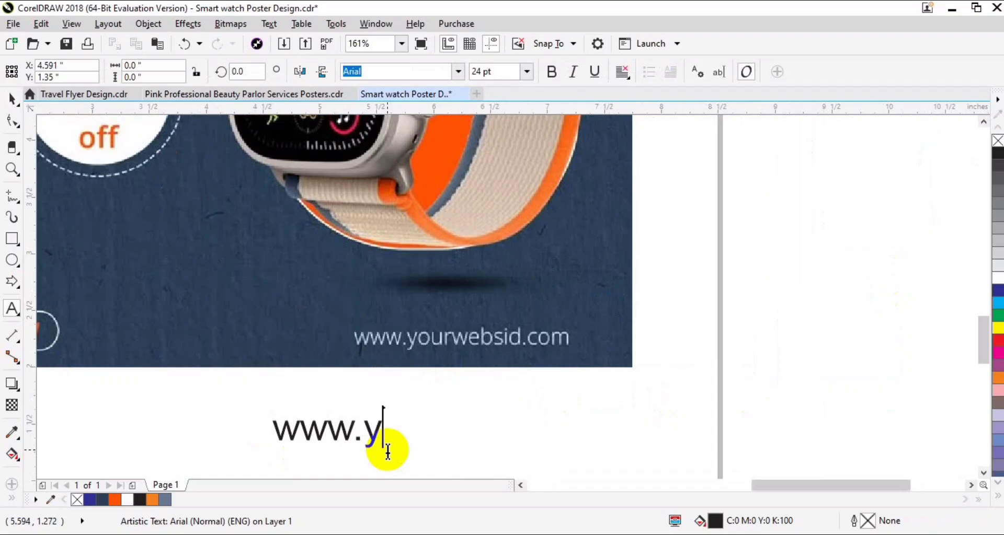
{"action": "type", "text": "ourwe"}
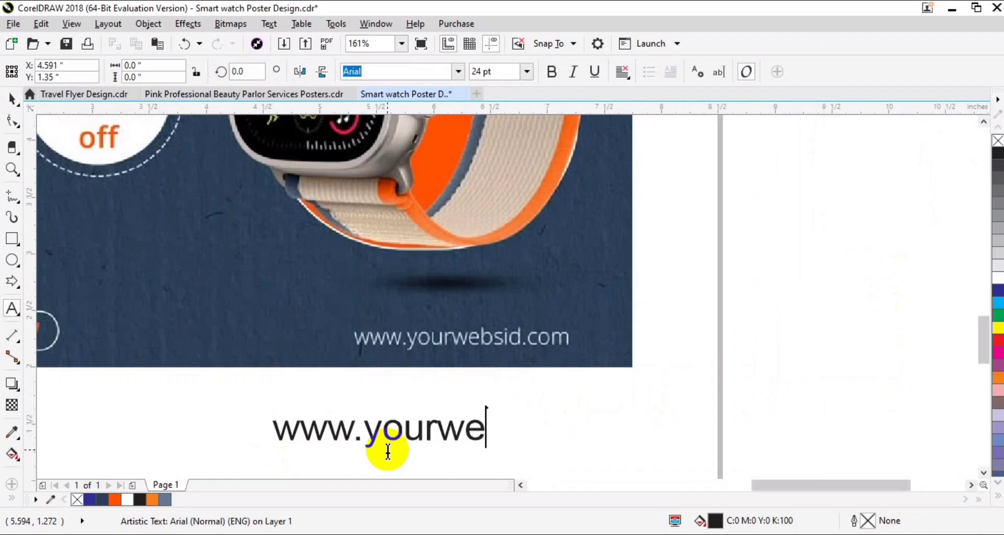
{"action": "type", "text": "bsid"}
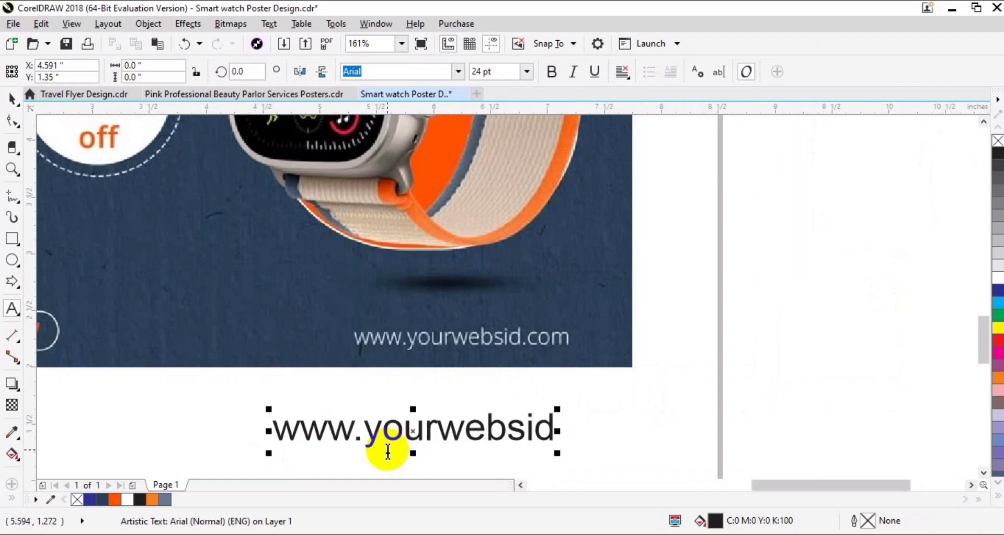
{"action": "type", "text": ".com"}
{"action": "key", "text": "ctrl+space"}
- Move the website text onto the lower right corner of the recreated poster
{"action": "scroll", "coordinate": [583, 413], "scroll_direction": "down", "scroll_amount": 2}
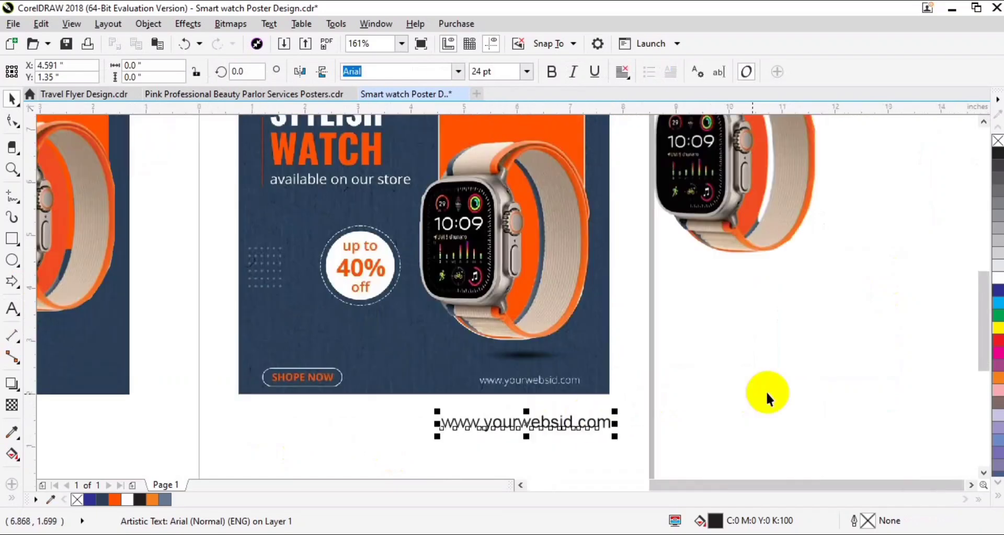
{"action": "left_click_drag", "start_coordinate": [681, 465], "coordinate": [1000, 442]}
{"action": "left_click_drag", "start_coordinate": [936, 420], "coordinate": [354, 354]}
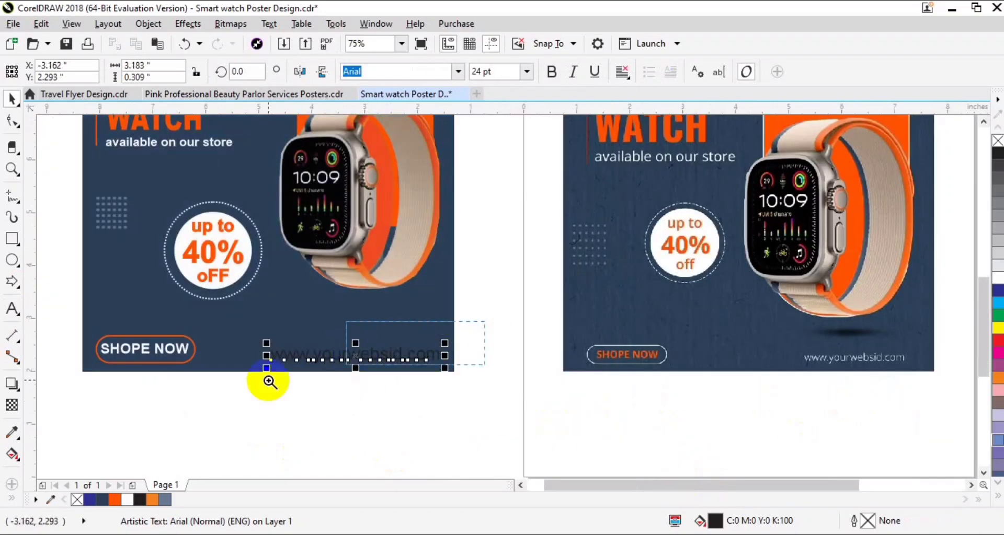
- Make the website text white and bold, and scale it down to about 18.6 pt
{"action": "scroll", "coordinate": [269, 387], "scroll_direction": "up", "scroll_amount": 3}
{"action": "left_click", "coordinate": [997, 281]}
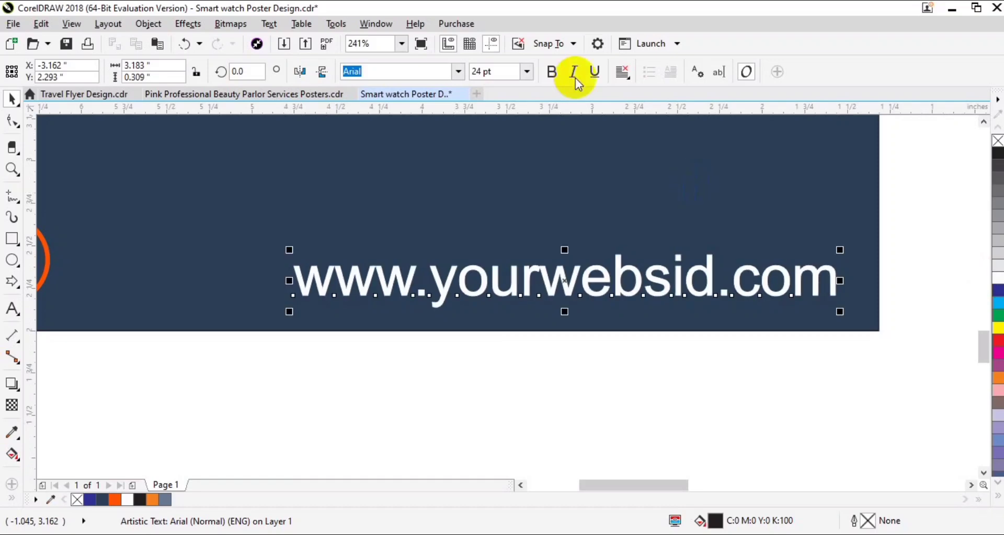
{"action": "left_click", "coordinate": [552, 72]}
{"action": "left_click_drag", "start_coordinate": [891, 252], "coordinate": [764, 224]}
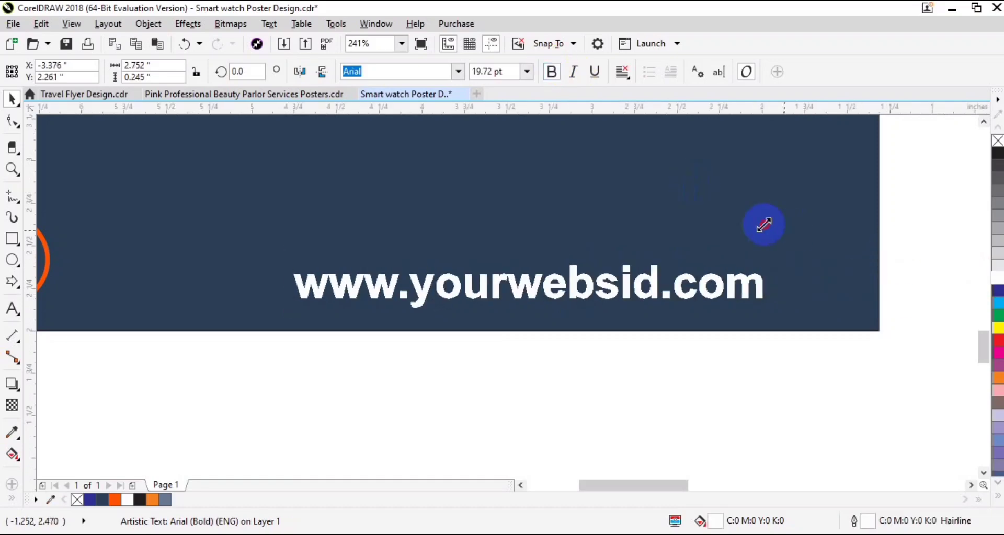
- Align the bottom edge of the website text with the bottom of the SHOPE NOW button
{"action": "left_click_drag", "start_coordinate": [227, 289], "coordinate": [492, 296]}
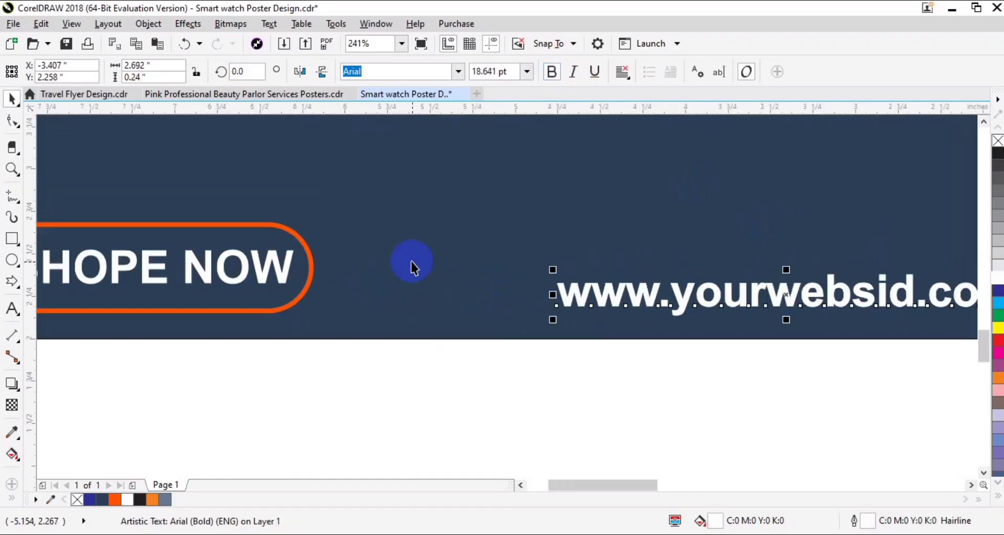
{"action": "scroll", "coordinate": [347, 274], "scroll_direction": "down", "scroll_amount": 2}
{"action": "left_click", "coordinate": [344, 281], "text": "shift"}
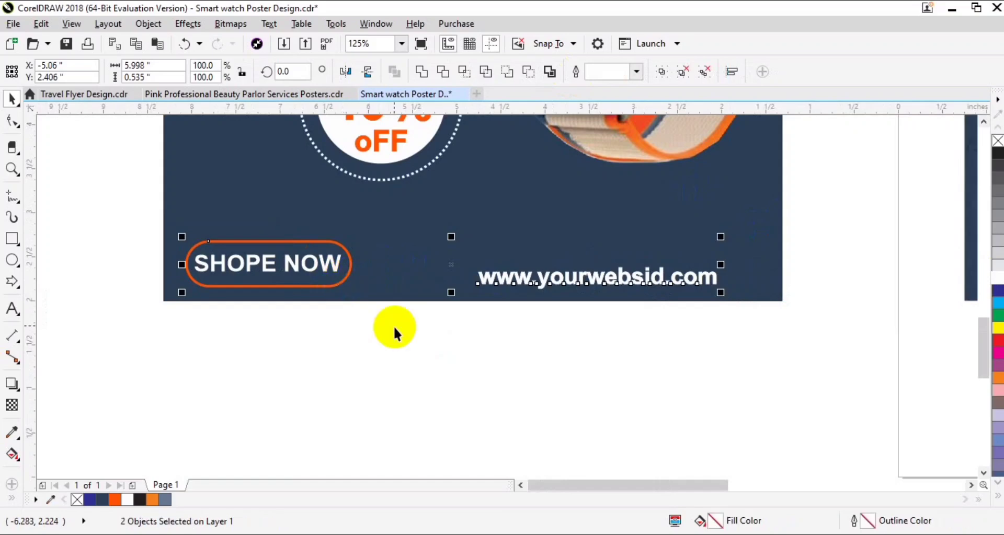
{"action": "key", "text": "b"}
{"action": "left_click", "coordinate": [434, 376]}
- Delete the spare blue NB logo above the reference design and the spare watch image beside it
{"action": "scroll", "coordinate": [535, 234], "scroll_direction": "down", "scroll_amount": 1}
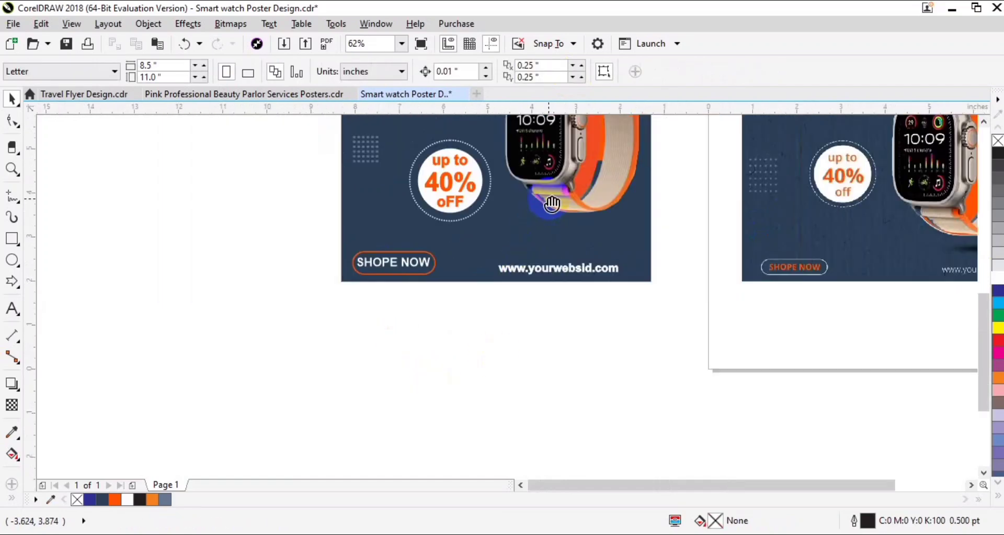
{"action": "left_click_drag", "start_coordinate": [541, 192], "coordinate": [353, 268]}
{"action": "scroll", "coordinate": [362, 259], "scroll_direction": "down", "scroll_amount": 1}
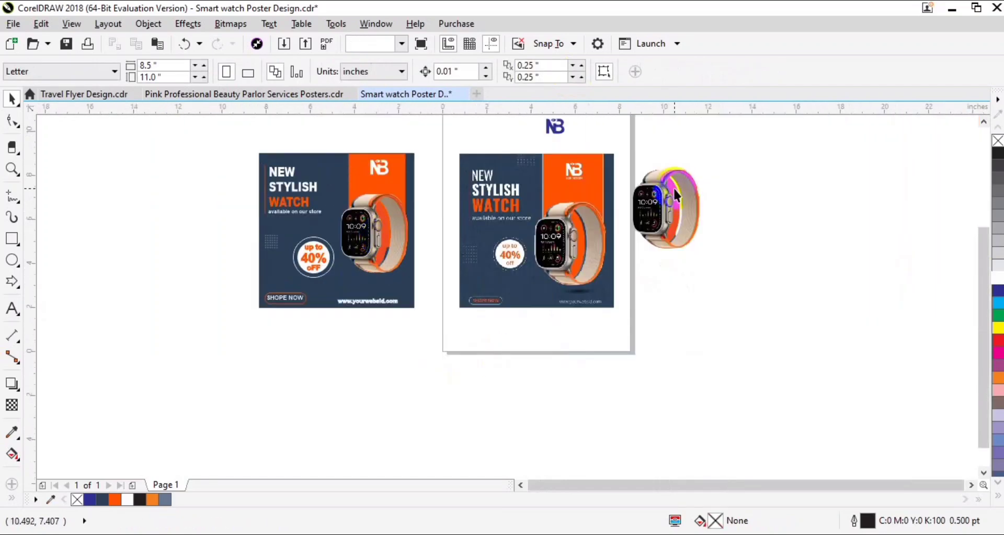
{"action": "left_click", "coordinate": [554, 125]}
{"action": "key", "text": "Delete"}
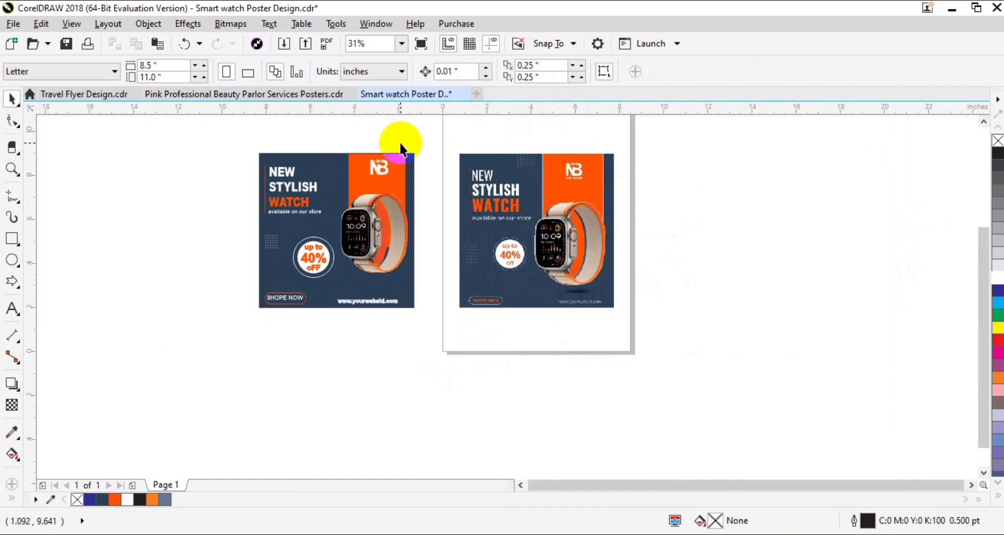
- Place a copy of the dot pattern at the poster's top edge, between the headline and the orange rectangle
{"action": "left_click_drag", "start_coordinate": [242, 139], "coordinate": [626, 362]}
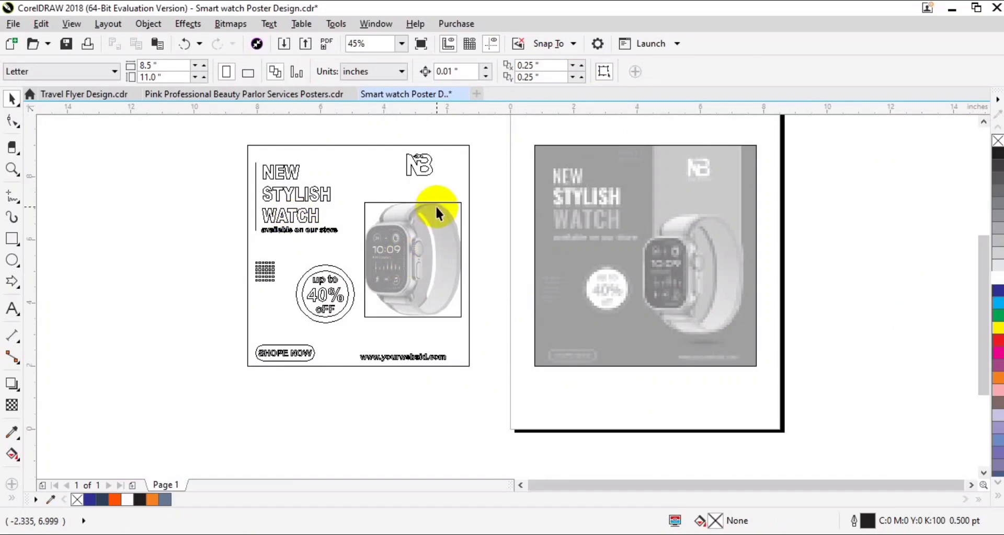
{"action": "left_click_drag", "start_coordinate": [271, 276], "coordinate": [356, 162]}
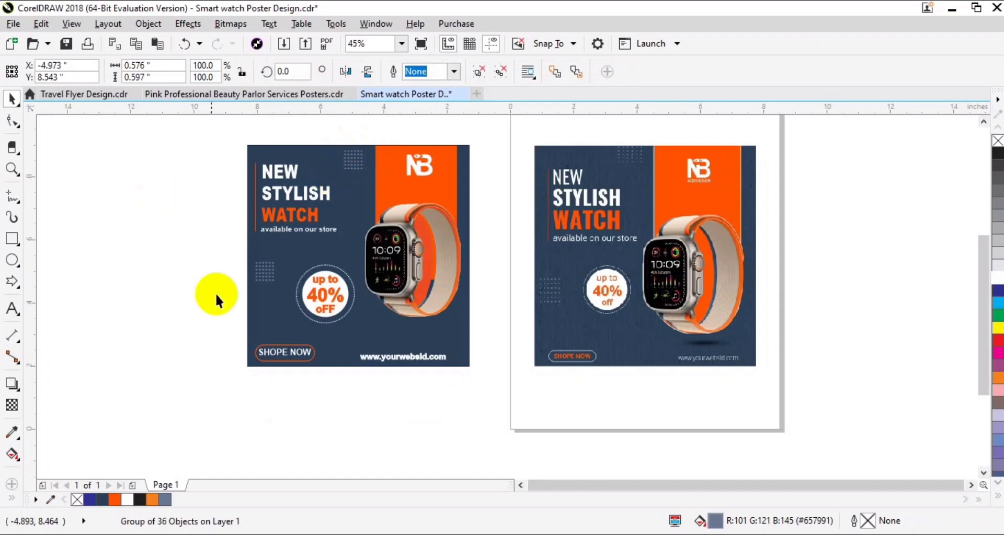
- Group all objects of the recreated poster and move it slightly right, closer to the reference design
{"action": "left_click_drag", "start_coordinate": [183, 416], "coordinate": [500, 133]}
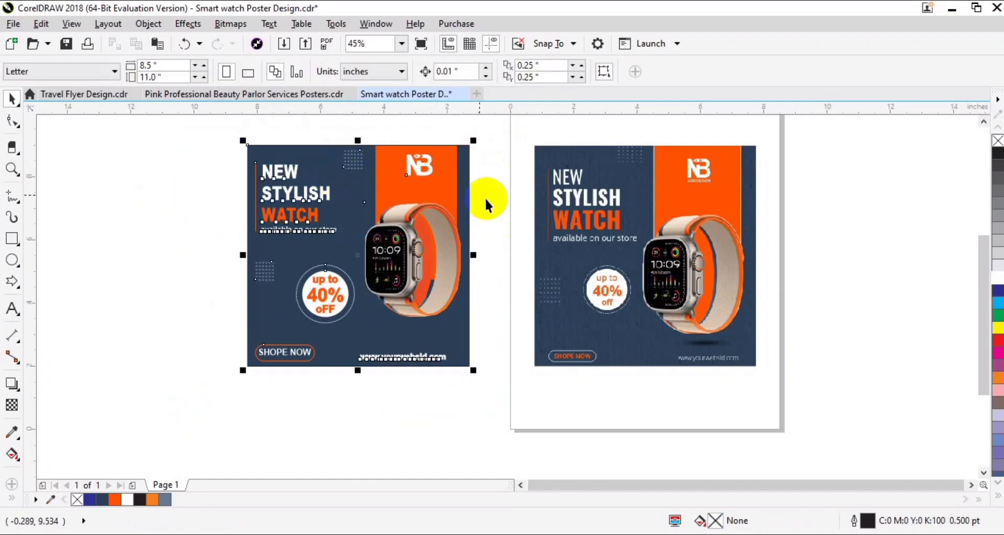
{"action": "key", "text": "ctrl+g"}
{"action": "left_click_drag", "start_coordinate": [352, 180], "coordinate": [380, 183]}
- Preview the recreated poster and the reference design side by side at full screen
{"action": "left_click_drag", "start_coordinate": [804, 119], "coordinate": [236, 426]}
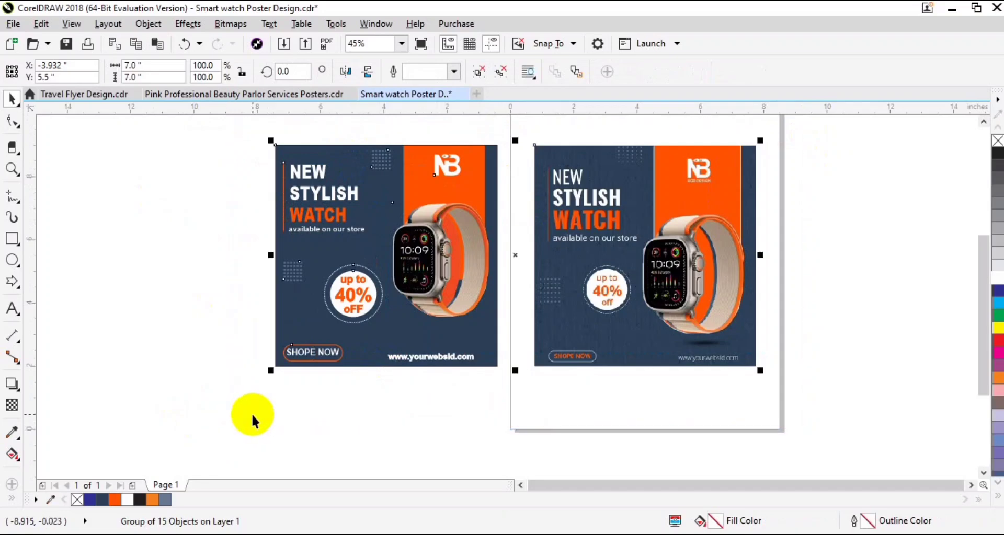
{"action": "key", "text": "shift+F2"}
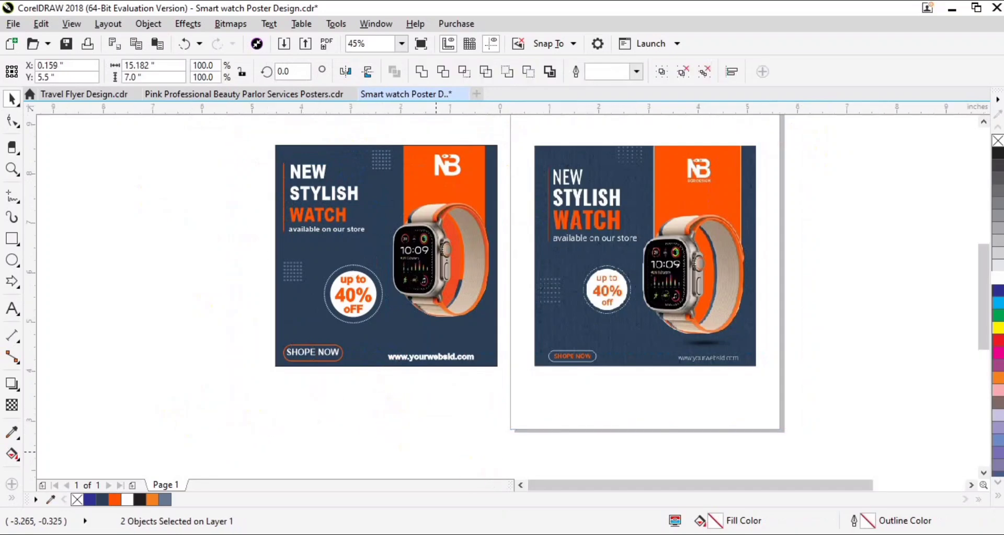
{"action": "key", "text": "F9"}
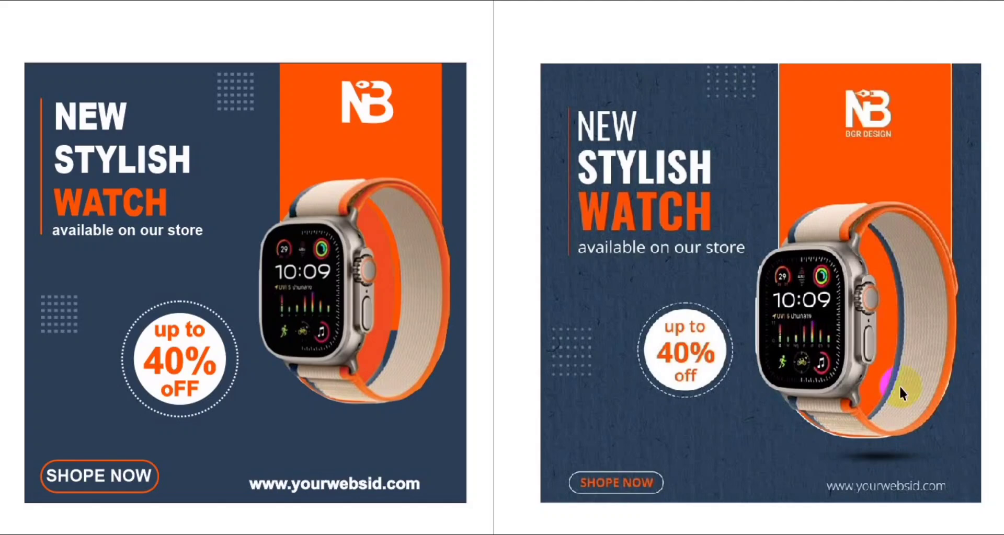
{"action": "left_click", "coordinate": [795, 464]}
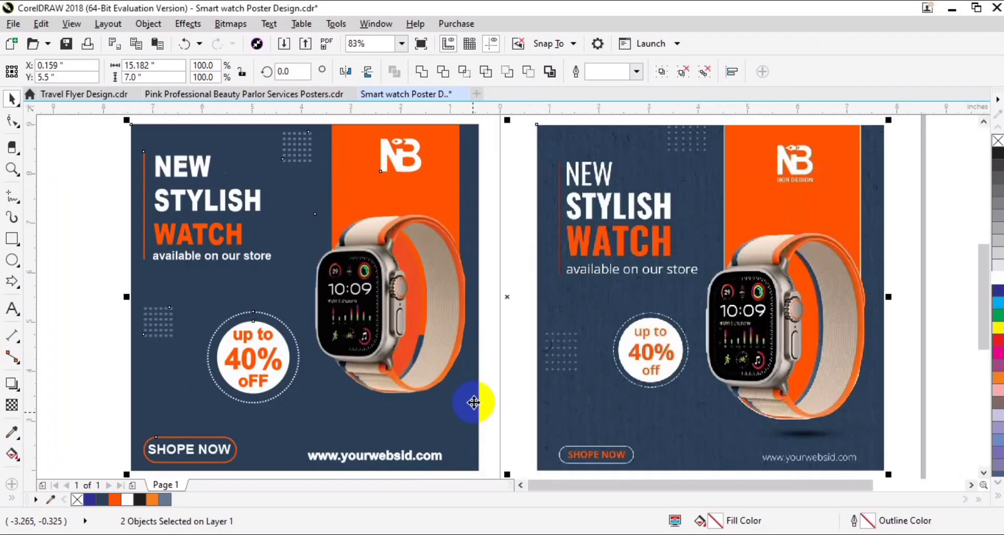
- Shrink the dotted circle around the 40% discount badge slightly about its centre
{"action": "left_click", "coordinate": [501, 342]}
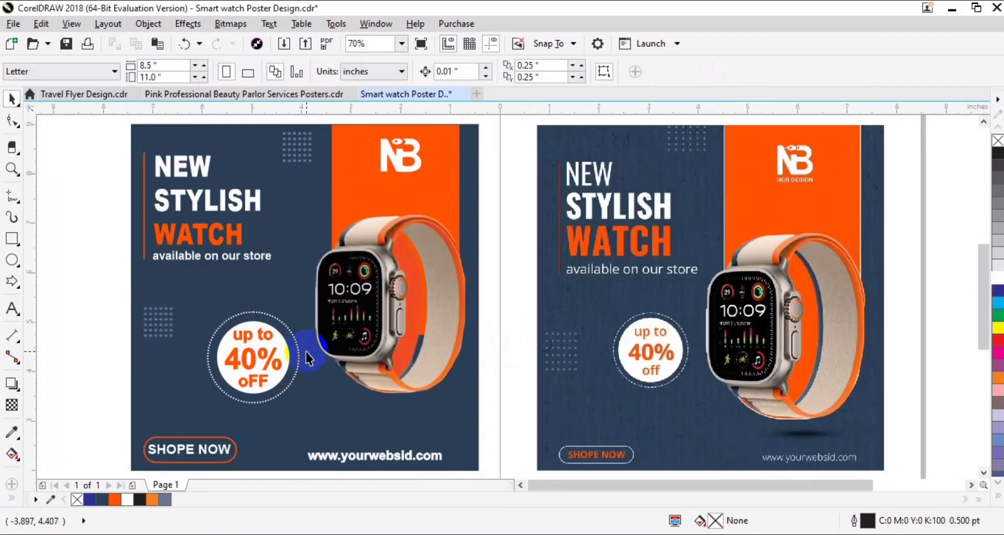
{"action": "left_click_drag", "start_coordinate": [304, 306], "coordinate": [301, 308]}
{"action": "left_click", "coordinate": [98, 352]}
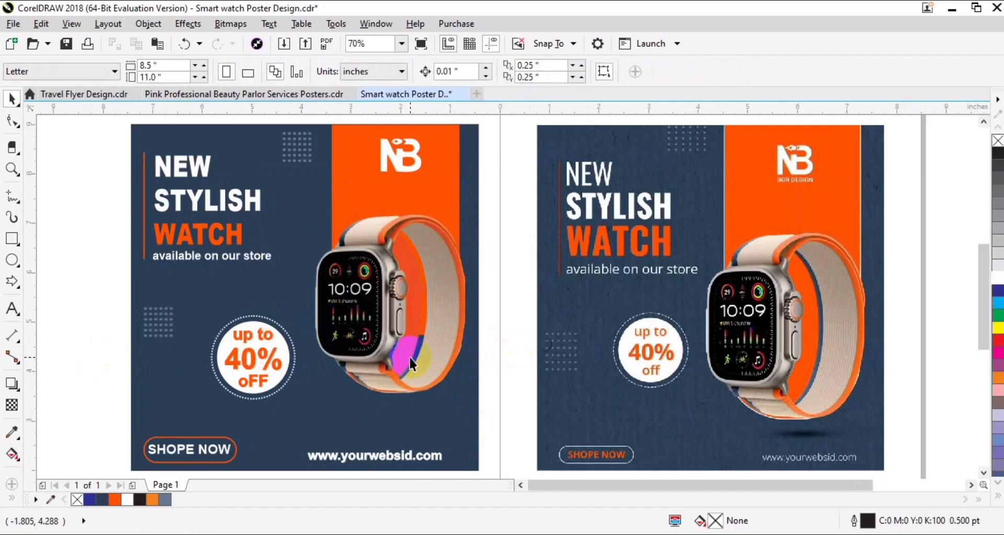
- Compare the poster and its tightened discount badge with the reference in a full-screen preview
{"action": "scroll", "coordinate": [409, 356], "scroll_direction": "down", "scroll_amount": 3}
{"action": "left_click_drag", "start_coordinate": [221, 445], "coordinate": [716, 226]}
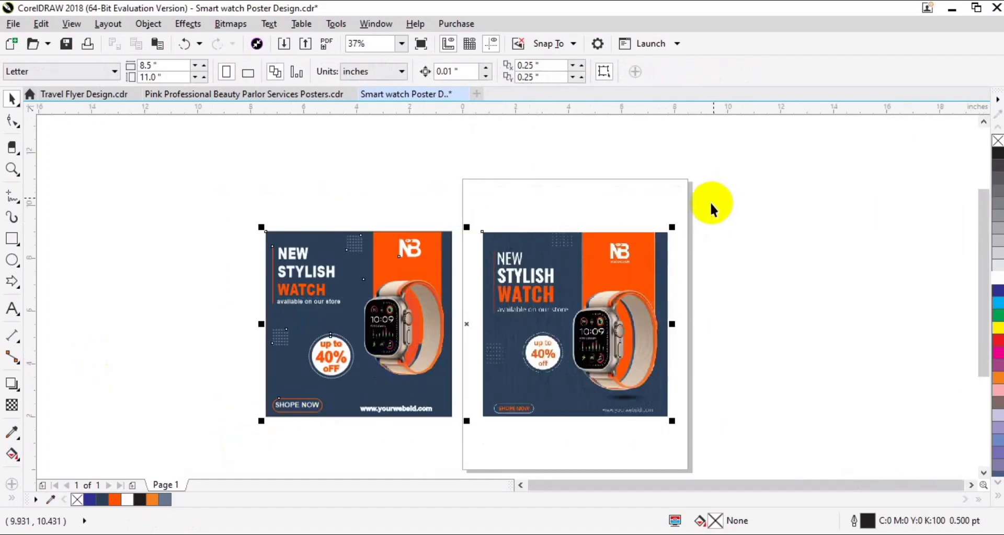
{"action": "key", "text": "shift+F2"}
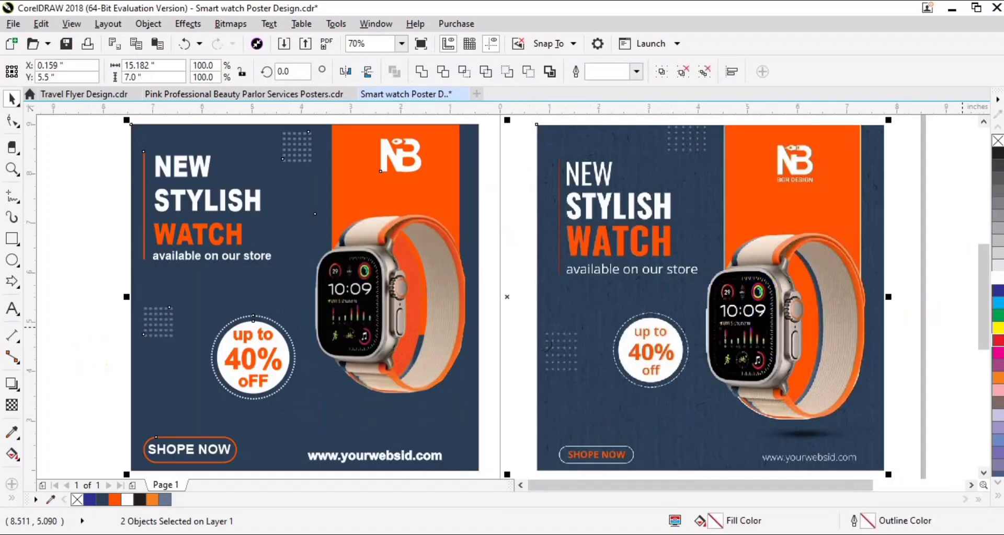
{"action": "key", "text": "F9"}
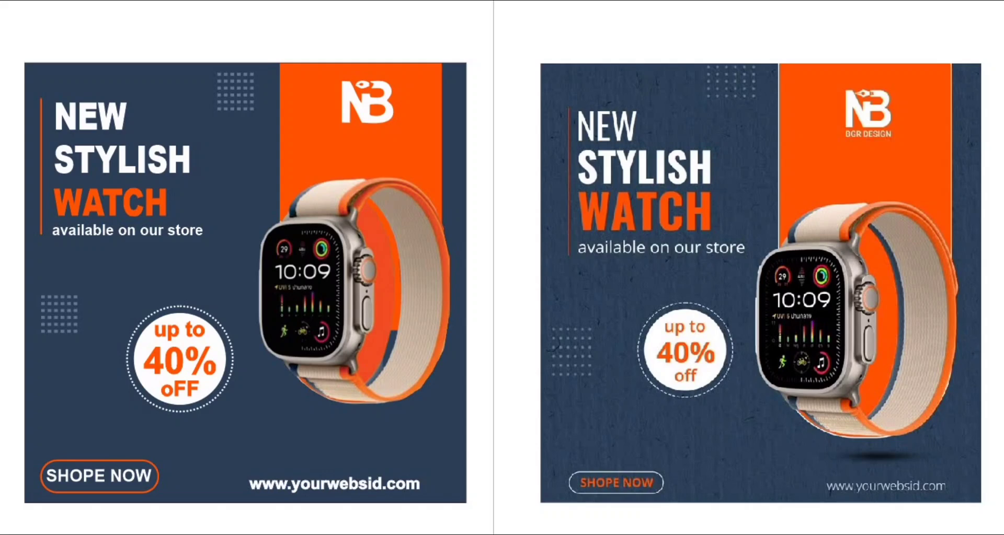